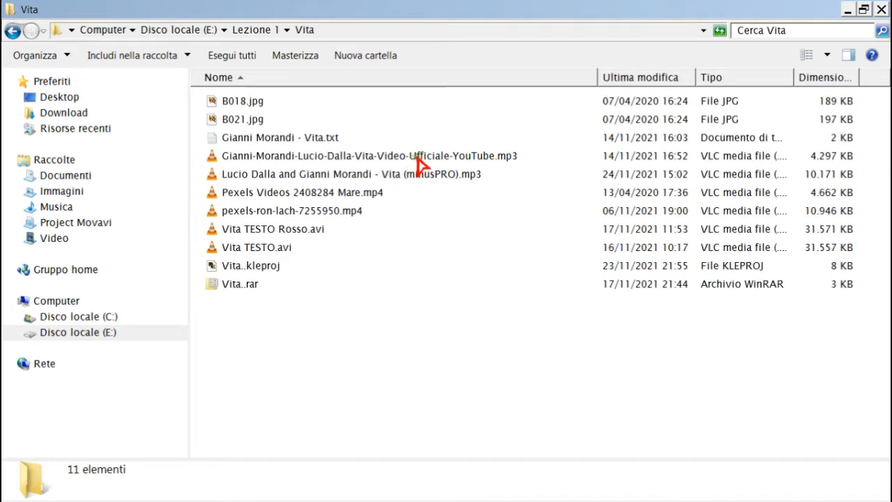
Import Gianni-Morandi-Lucio-Dalla-Vita-Video-Ufficiale-YouTube.mp3 into Audacity and play it briefly from about 27 seconds.
mouse_move(386, 496)
drag(386, 496, 398, 279)
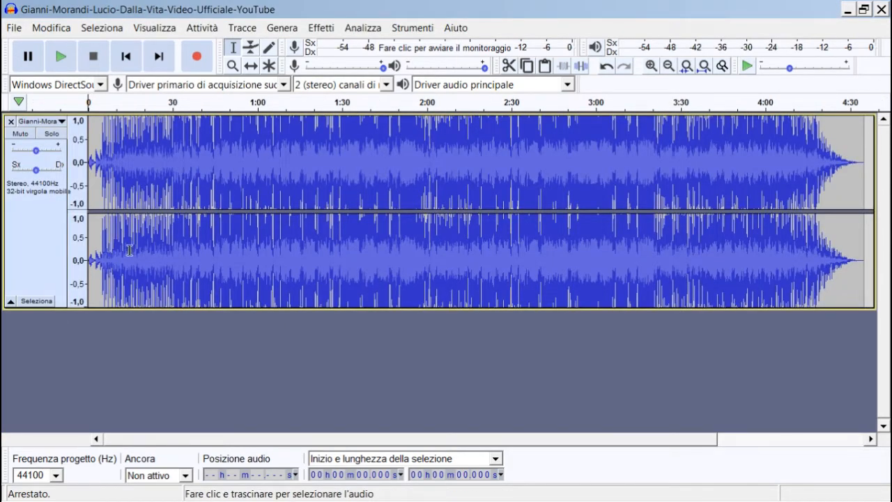
click(165, 151)
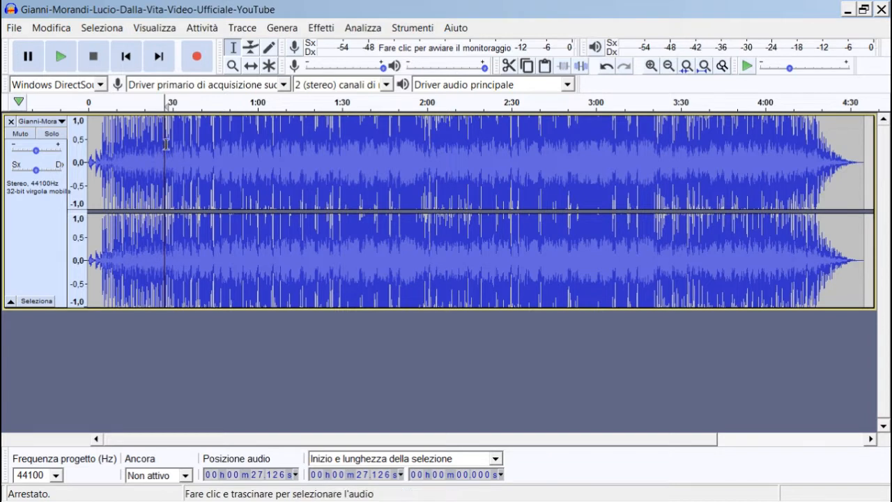
key(space)
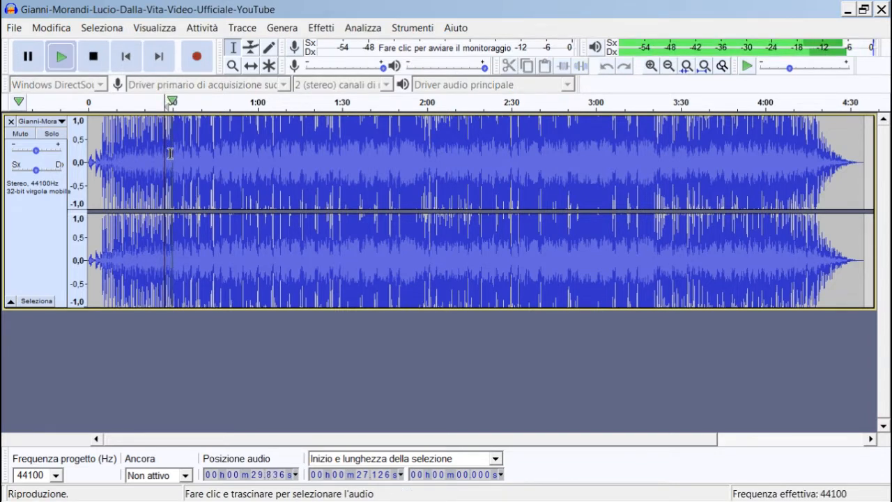
key(space)
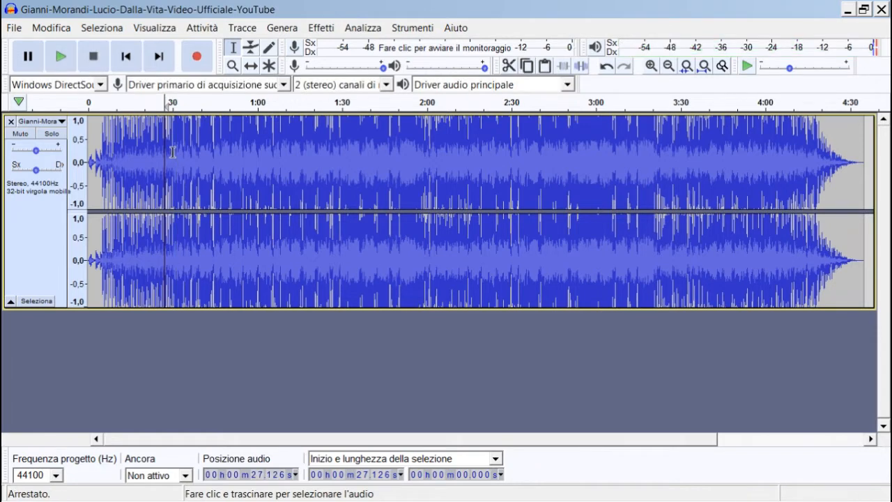
Play the passage from about 29 seconds and place the cursor at about 31.7 seconds, where the singing starts.
key(ctrl+1)
key(ctrl+1)
key(ctrl+1)
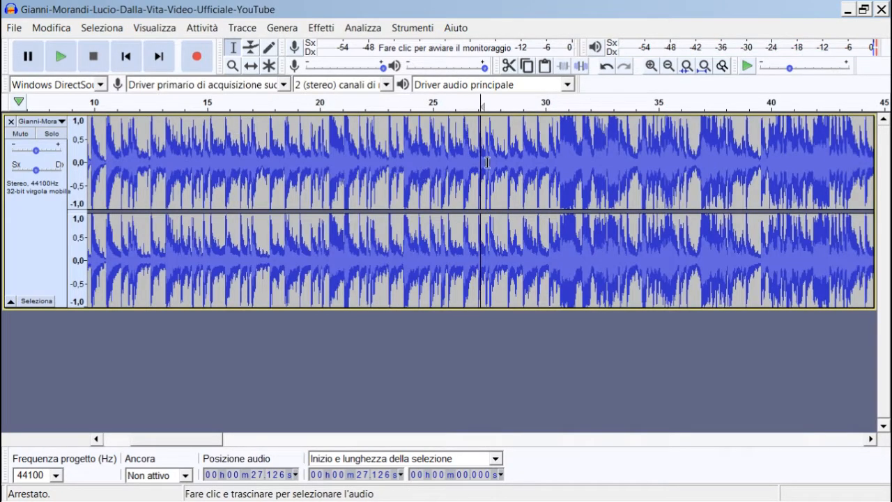
click(524, 148)
key(space)
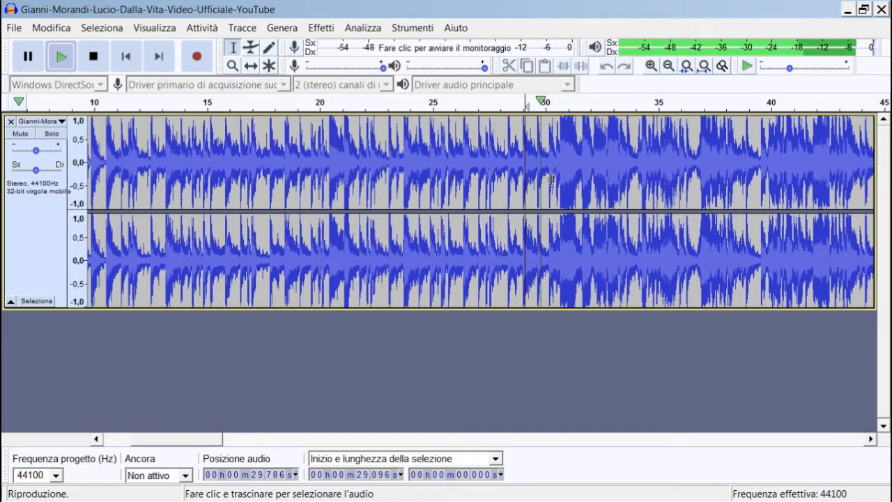
click(583, 160)
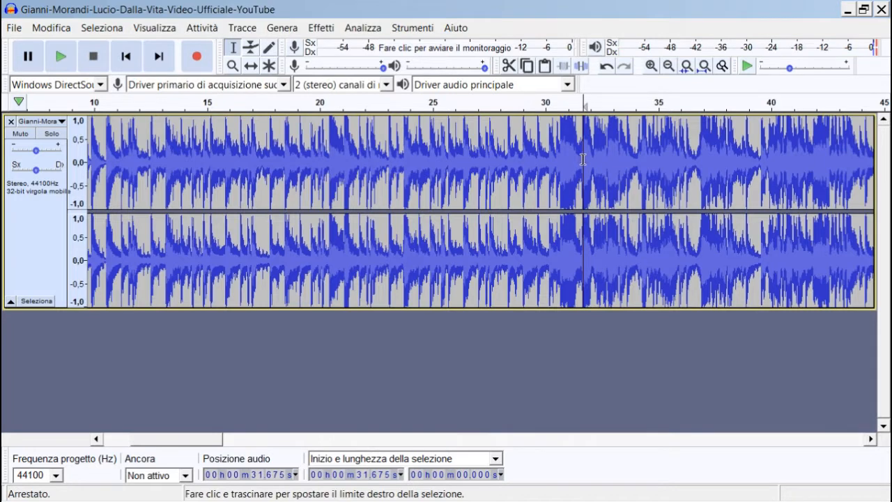
Check the vocal onset by ear and fine-tune the cursor to 31.654 seconds, at the start of the waveform peak.
key(ctrl+1)
key(ctrl+1)
key(ctrl+1)
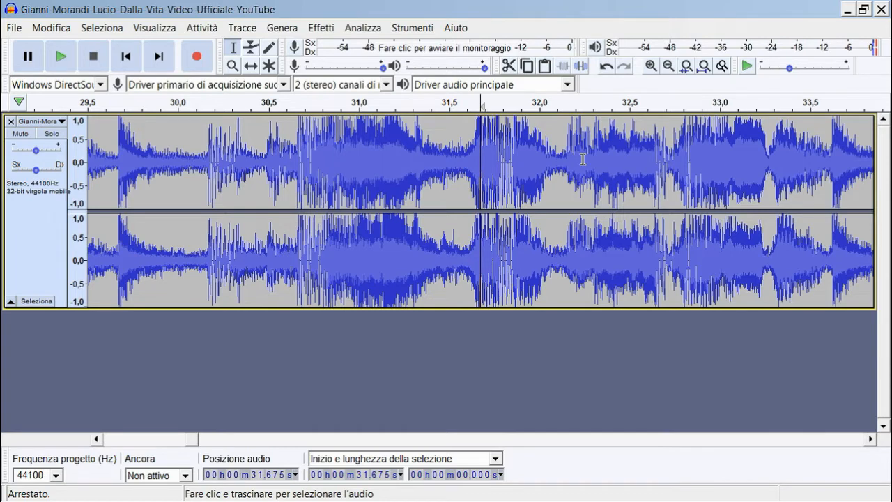
key(space)
key(space)
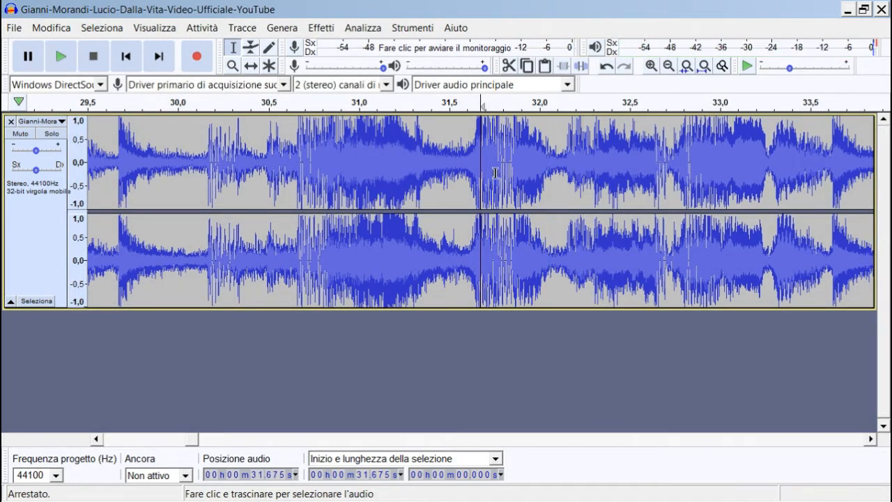
click(477, 161)
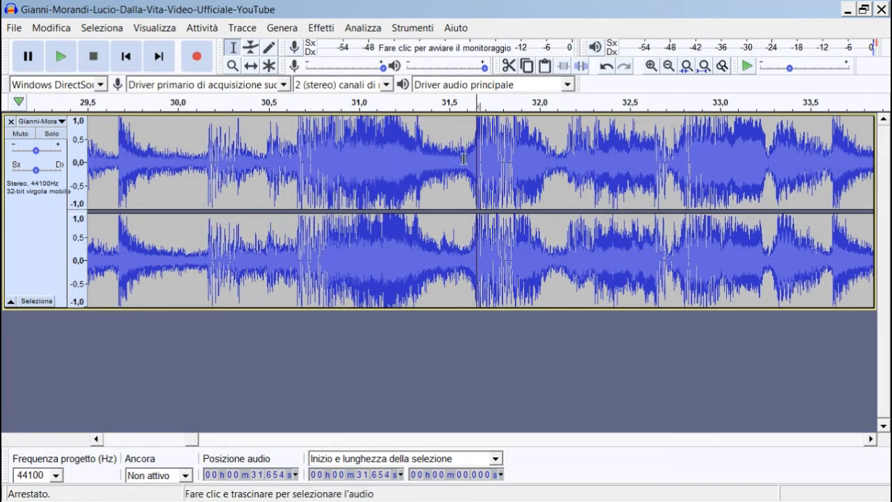
Add an empty label at the 31.654-second cursor position.
click(13, 32)
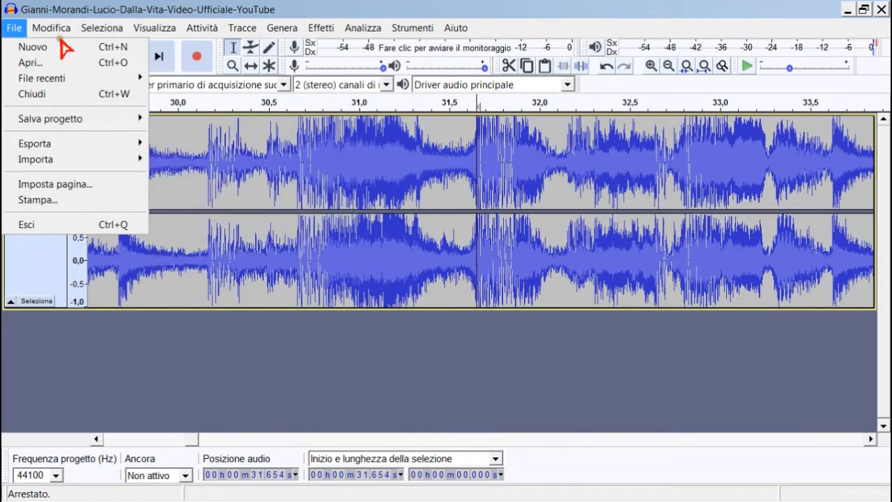
mouse_move(61, 31)
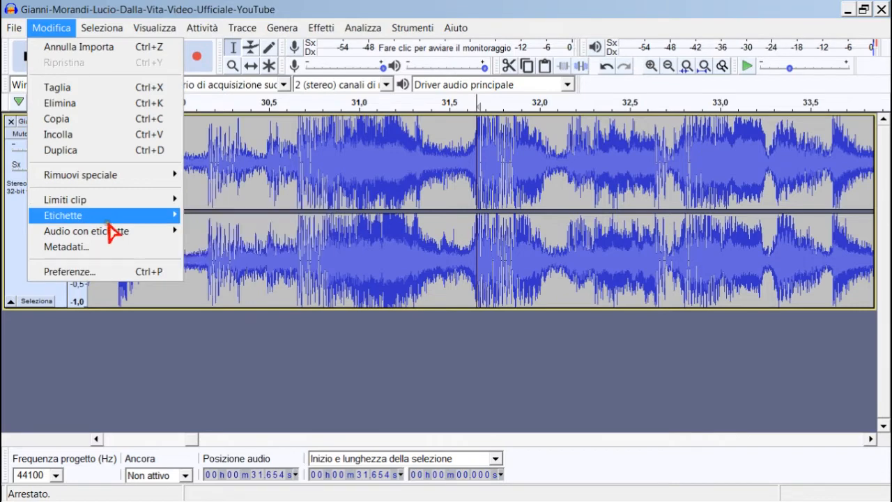
mouse_move(127, 220)
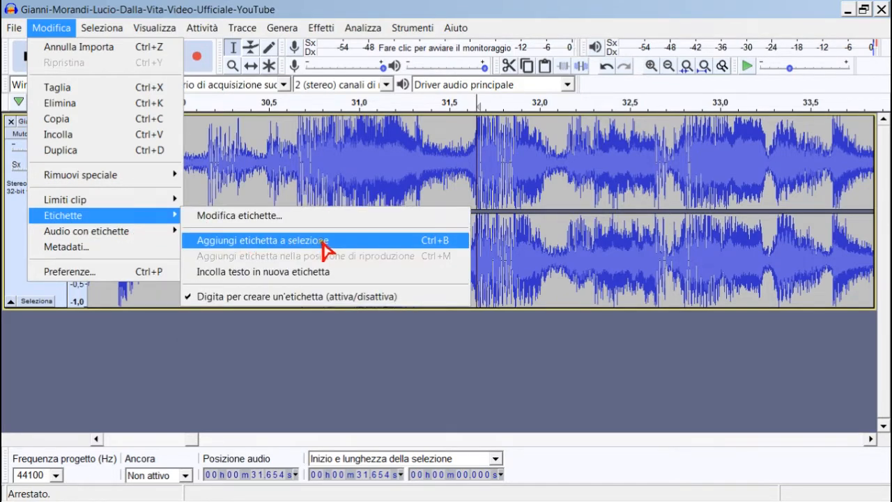
click(425, 240)
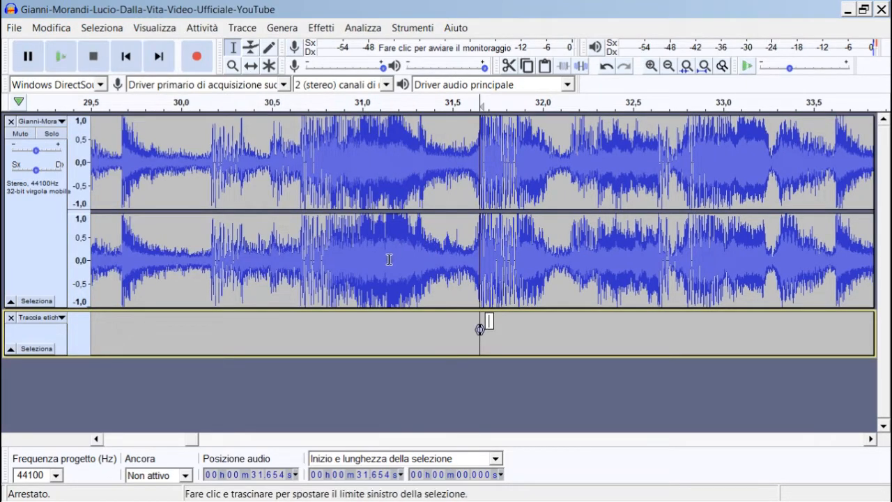
Place the cursor in the later part of the song, at about 3:18.
key(ctrl+3)
key(ctrl+3)
key(ctrl+3)
key(ctrl+3)
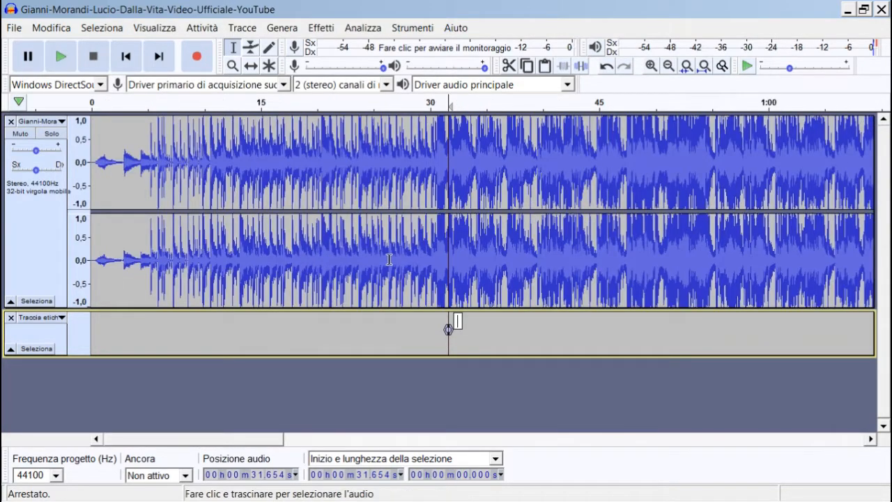
drag(209, 439, 634, 441)
click(477, 153)
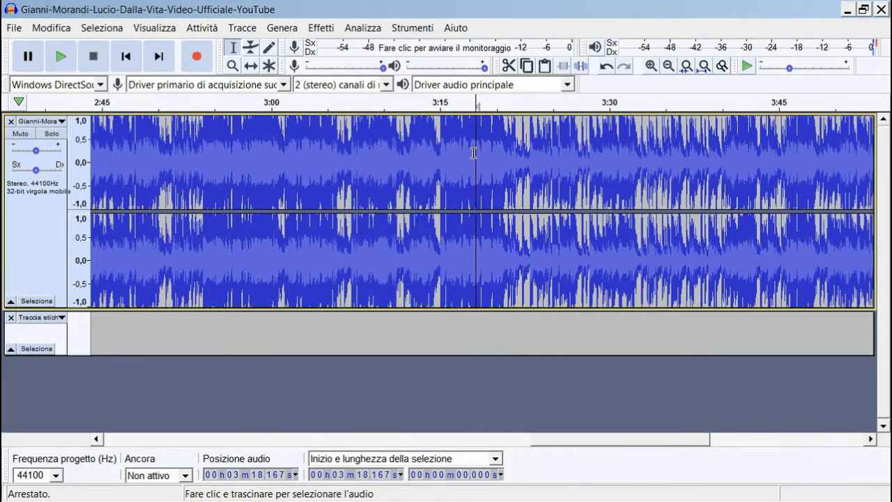
Play the passage from about 3:18 twice and place the cursor at about 3:20.4, where the singing ends.
key(space)
key(ctrl+1)
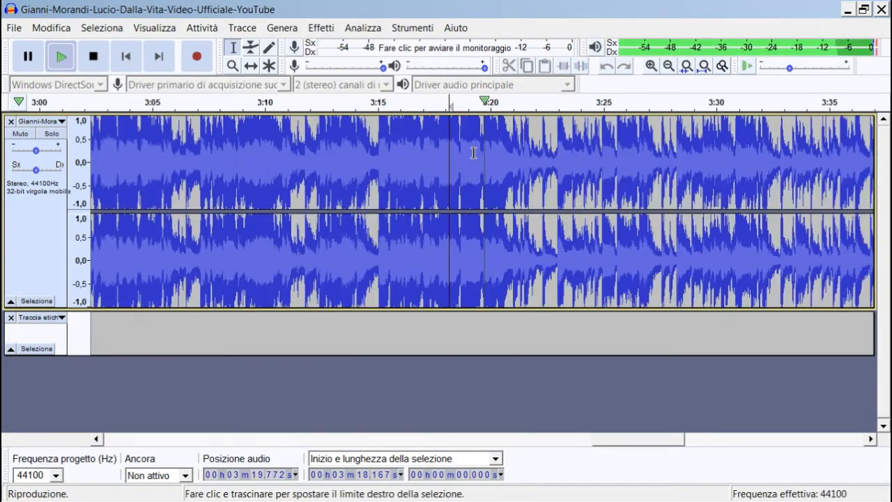
key(ctrl+1)
key(ctrl+1)
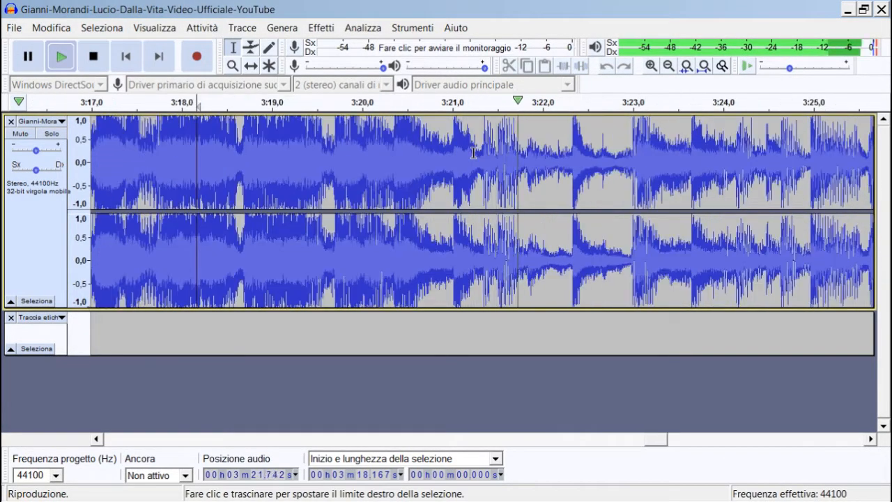
key(space)
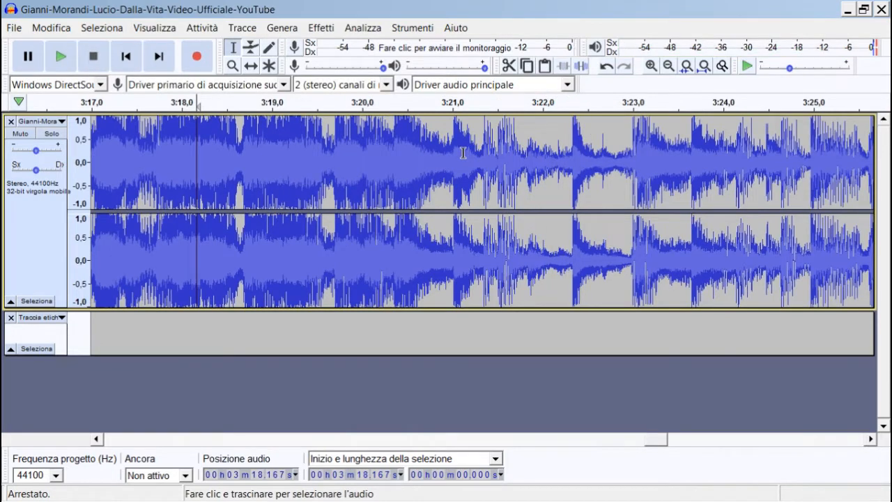
key(space)
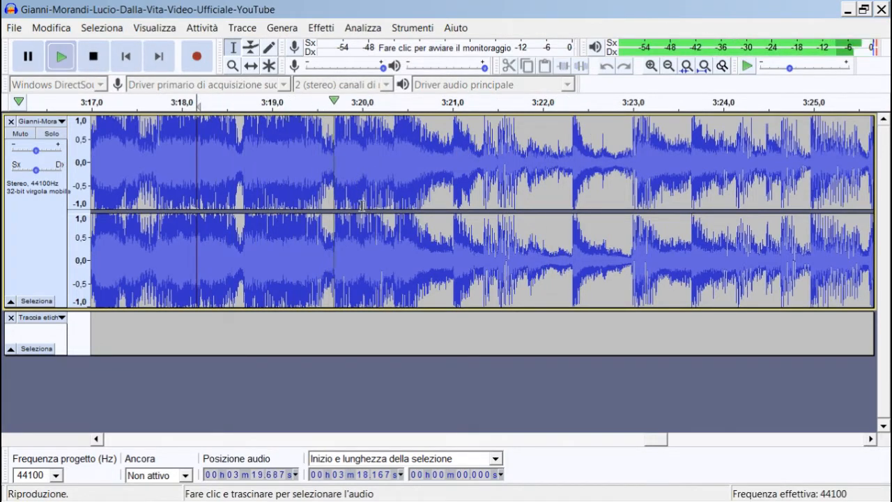
key(space)
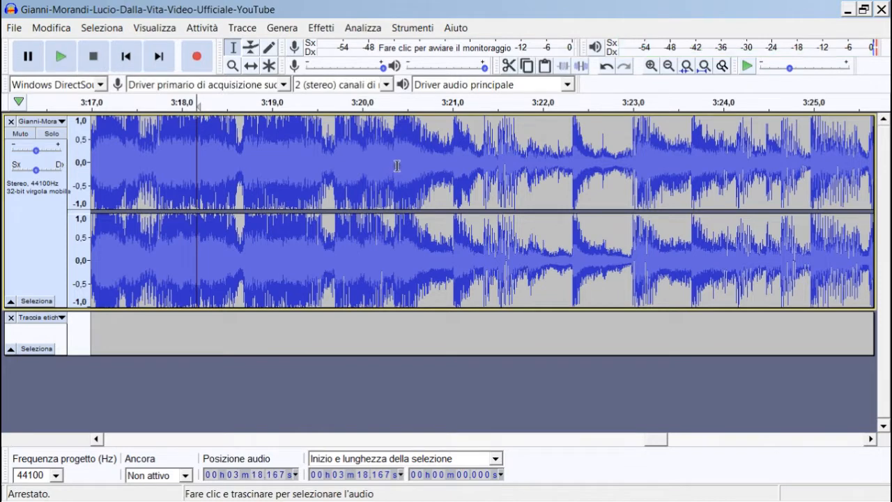
click(396, 166)
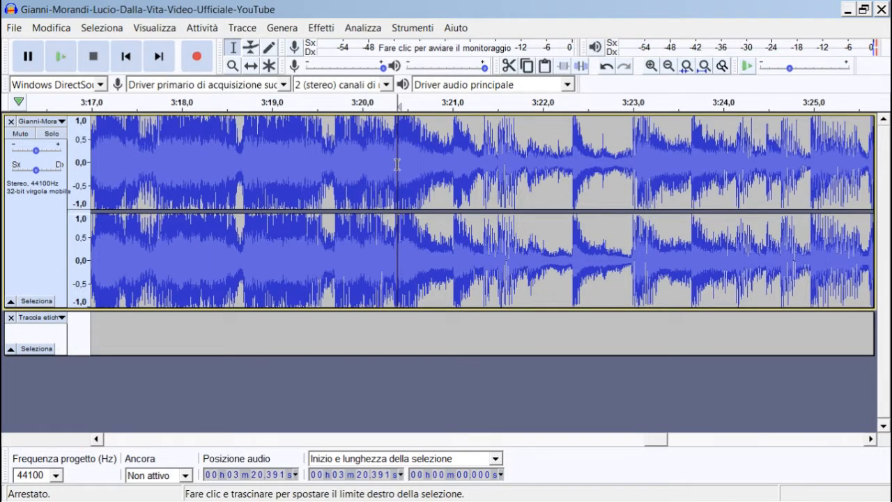
Replay from about 3:19.5, fine-tune the cursor to 3:20.357 and add an empty label there.
key(ctrl+1)
key(ctrl+1)
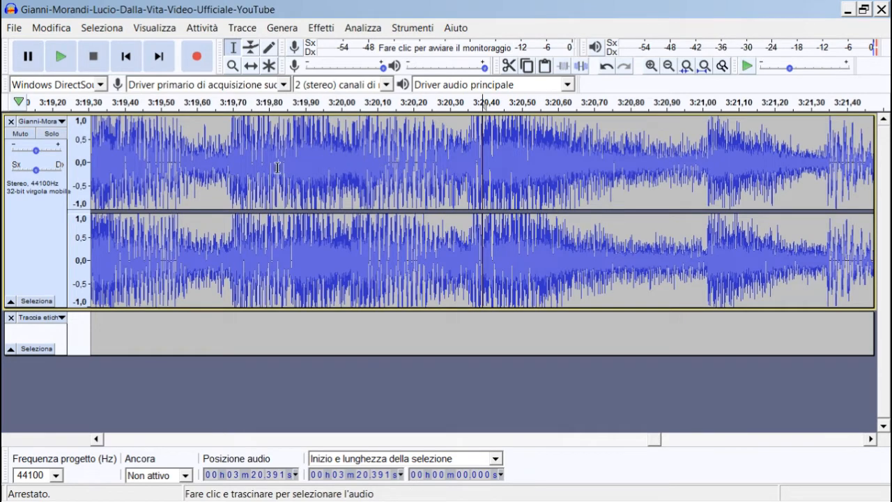
click(172, 169)
key(space)
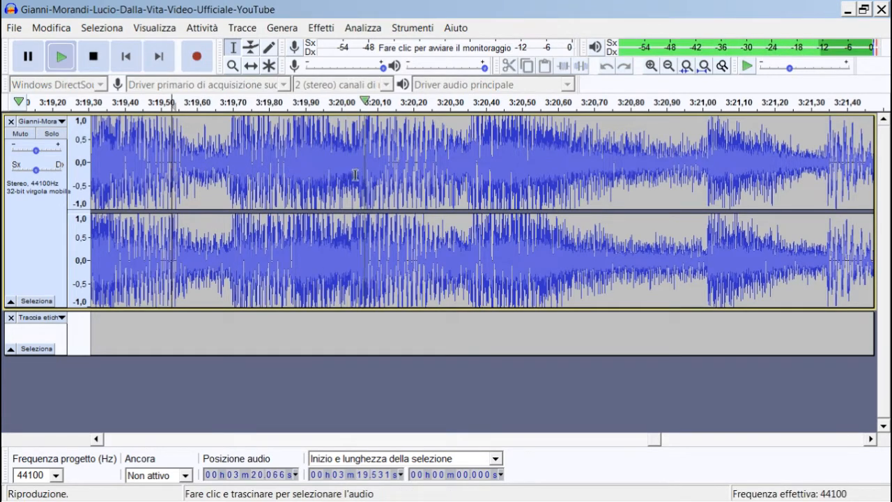
key(space)
click(470, 149)
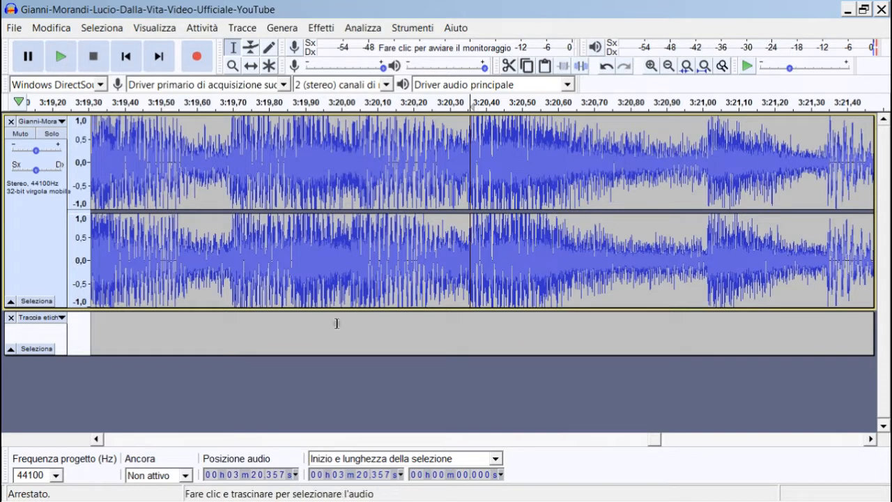
key(ctrl+b)
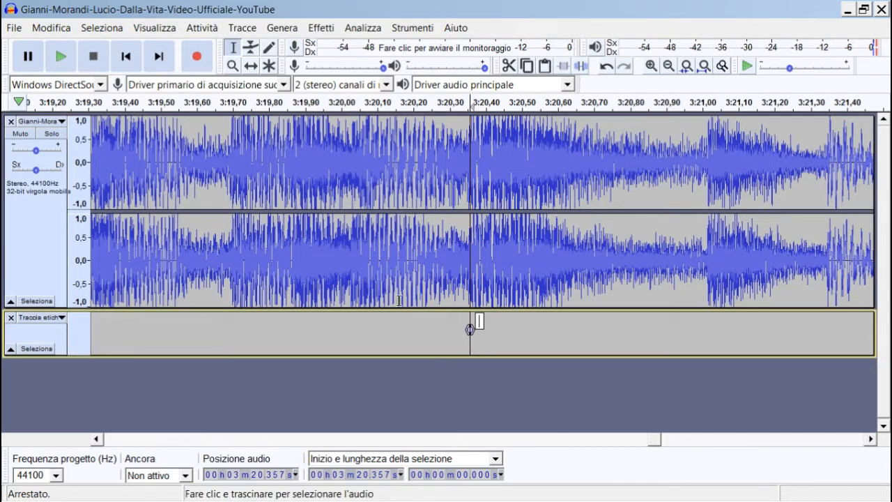
Reduce the audio track's height and select the label-track span between the two labels, from 31.654 seconds to 3:20.357.
drag(399, 307, 409, 223)
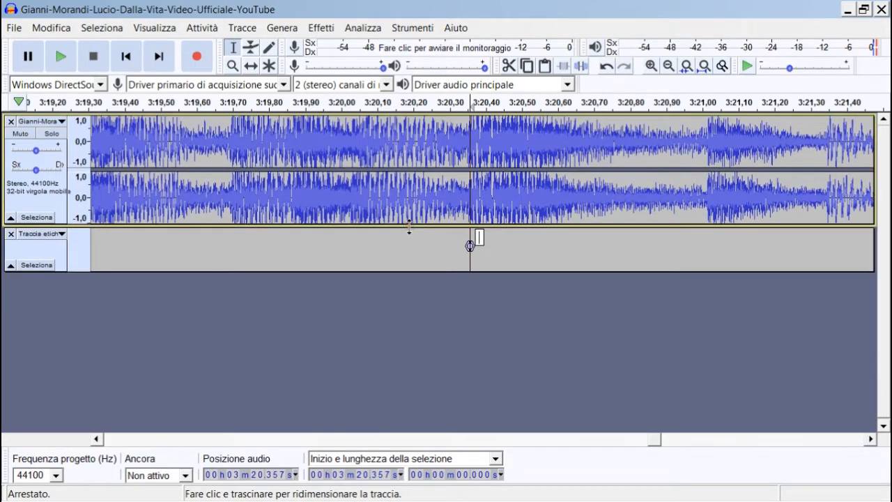
key(ctrl+3)
key(ctrl+3)
key(ctrl+3)
key(ctrl+3)
key(ctrl+3)
key(ctrl+3)
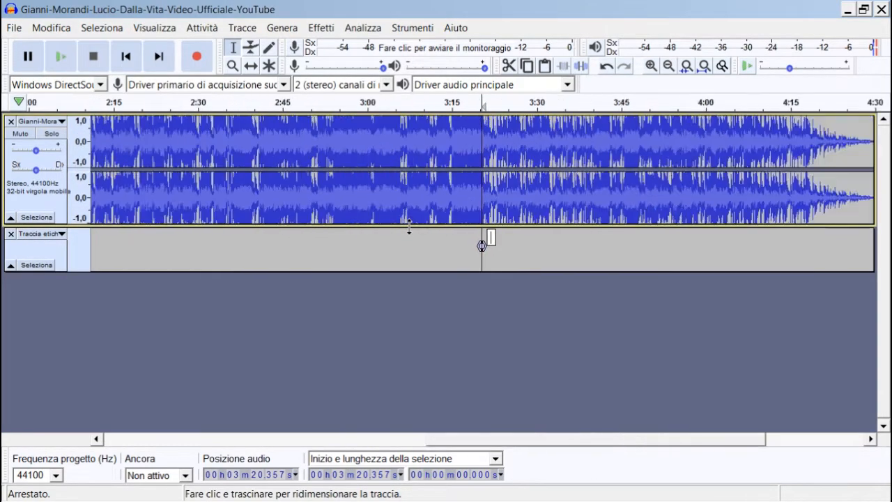
key(ctrl+3)
key(ctrl+3)
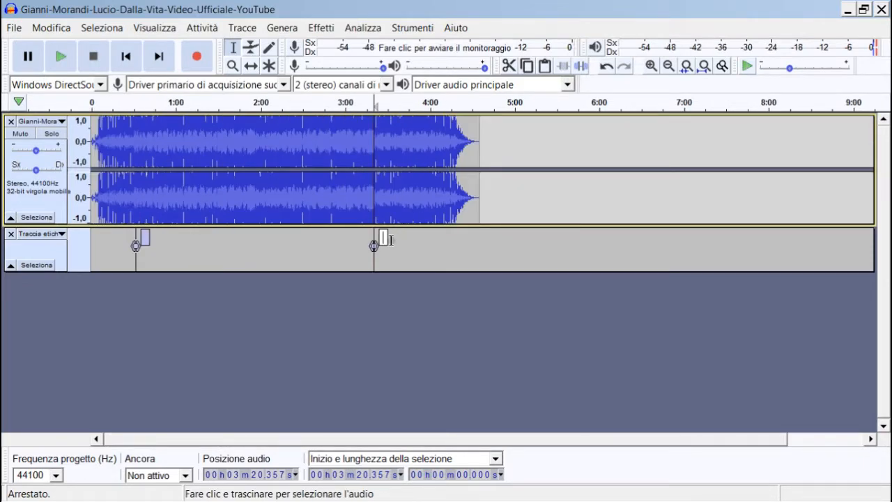
drag(370, 262, 138, 273)
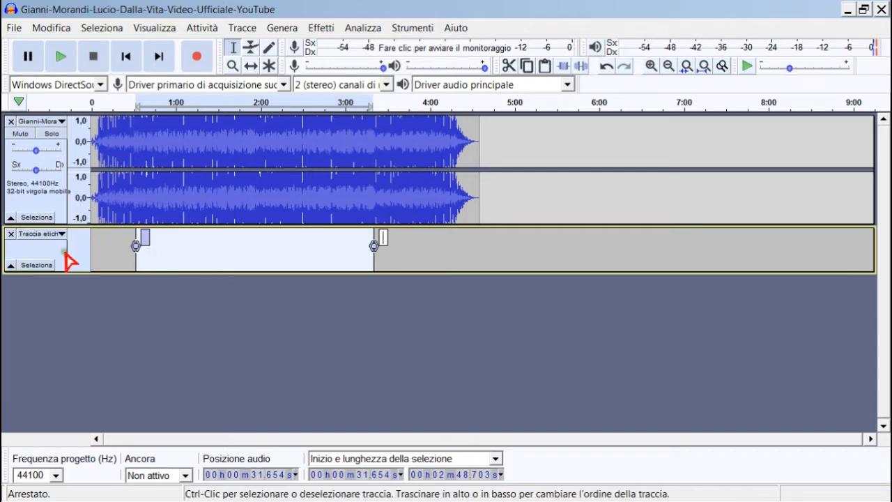
Open Notepad (Blocco note) and write down the sung section's length as "Canto 168,7".
click(18, 490)
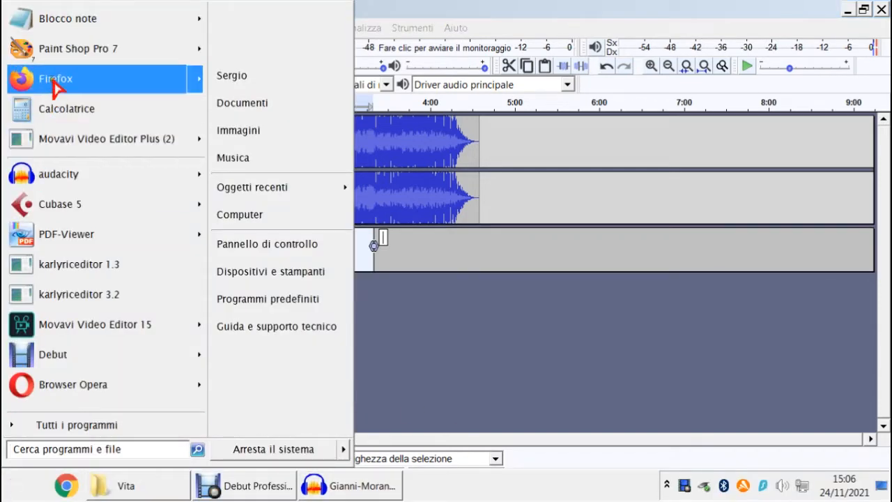
click(66, 18)
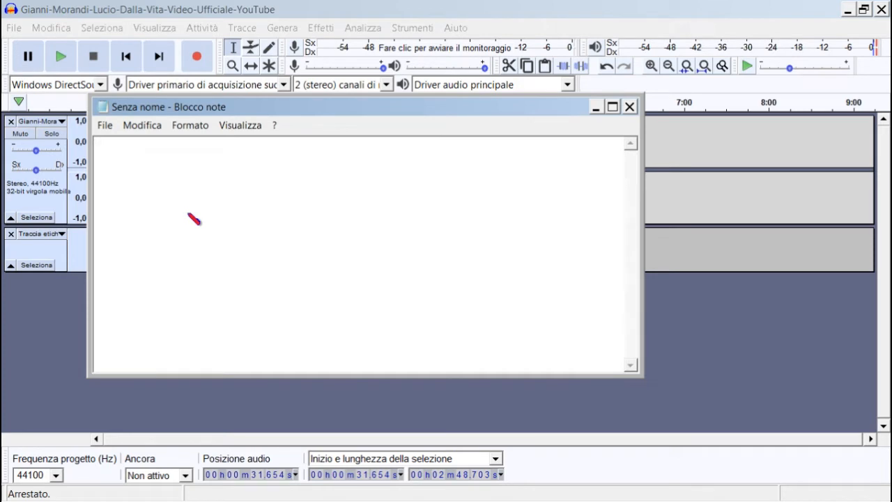
text(Canto 168,7)
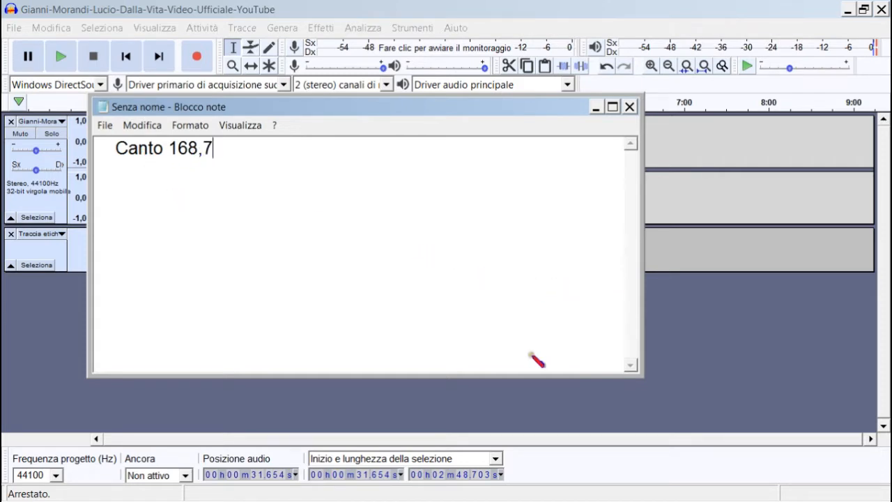
Return to Audacity and reduce the heights of the label track and the audio track.
click(690, 388)
drag(416, 272, 413, 264)
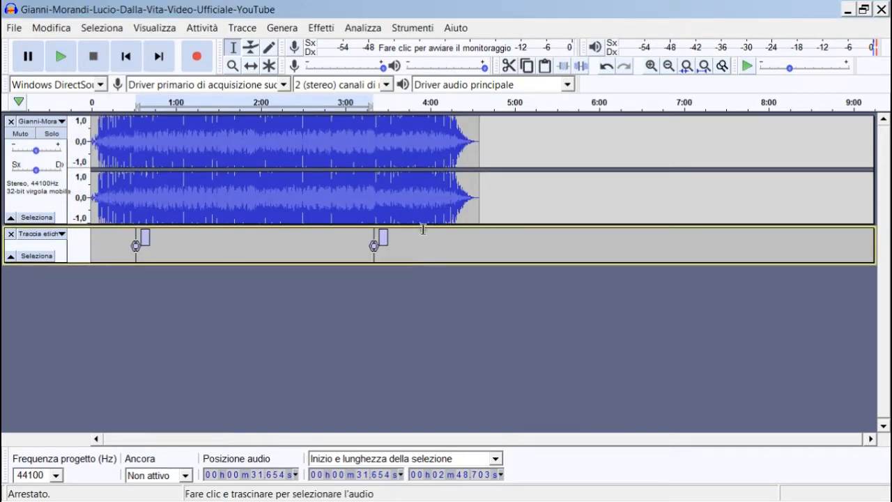
drag(421, 225, 415, 195)
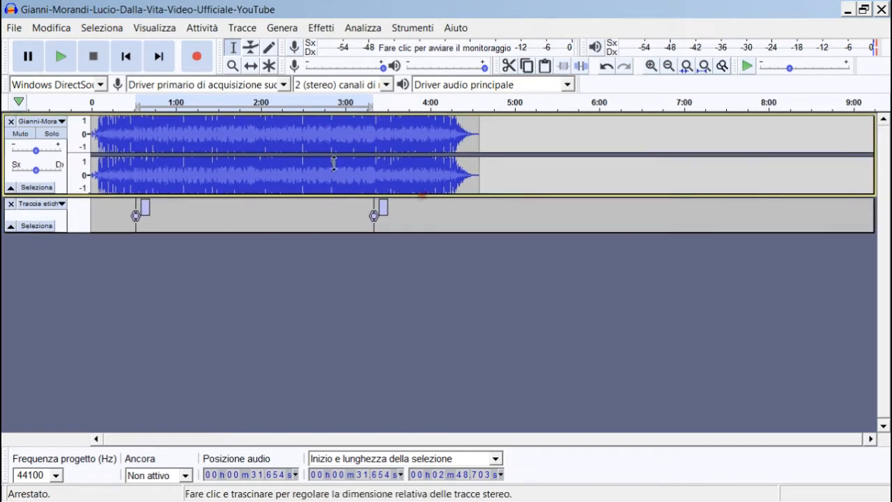
Import "Lucio Dalla and Gianni Morandi - Vita (minusPRO).mp3" from the Vita folder into the Audacity project and reduce the new track's height.
click(160, 486)
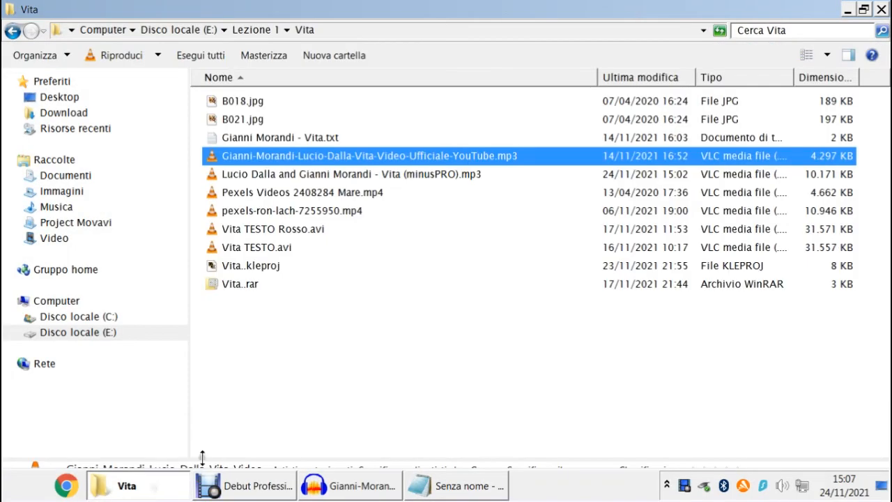
click(352, 175)
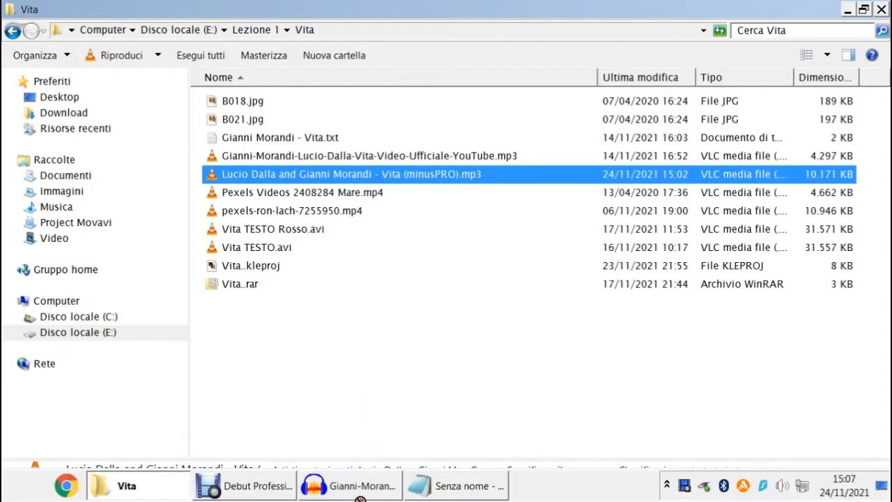
click(362, 492)
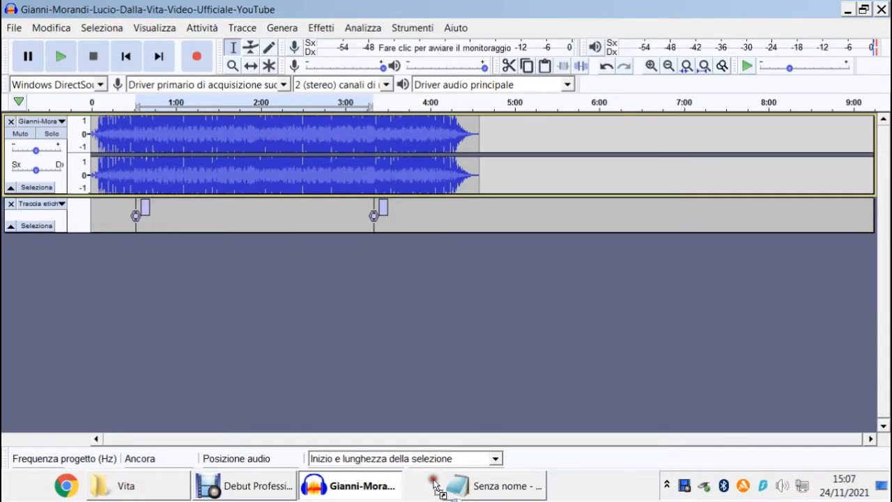
drag(406, 388, 411, 387)
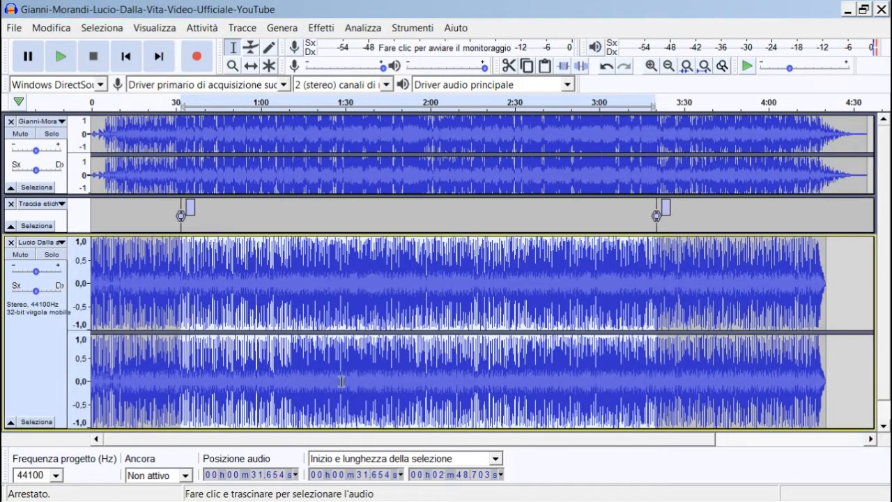
drag(345, 428, 342, 324)
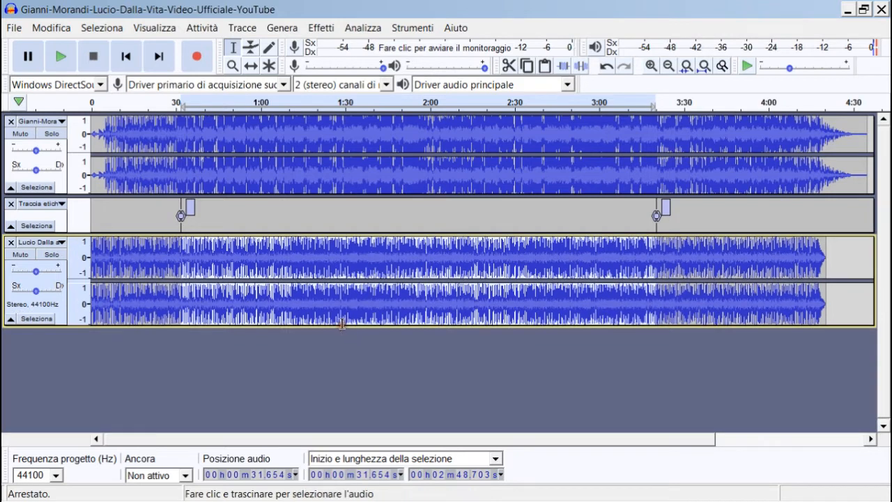
Solo the minusPRO backing track and play it from 29.444 seconds, just before the original's first label.
click(173, 275)
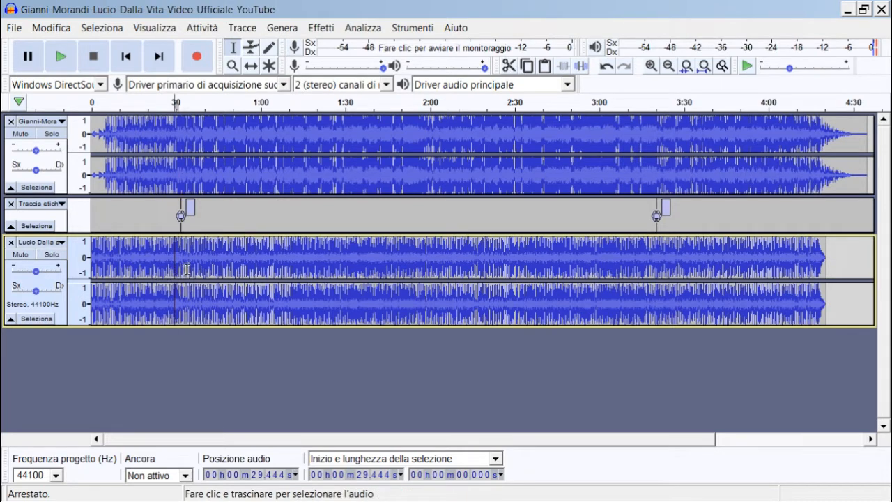
key(ctrl+1)
key(ctrl+1)
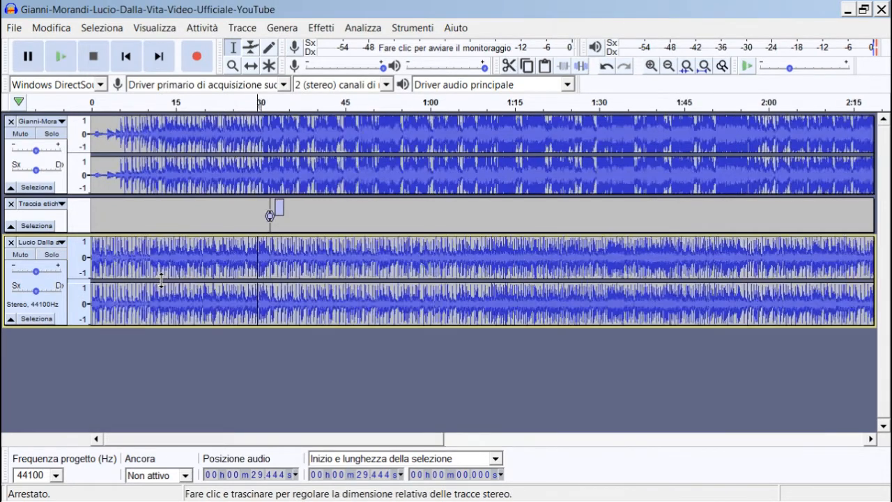
key(space)
key(space)
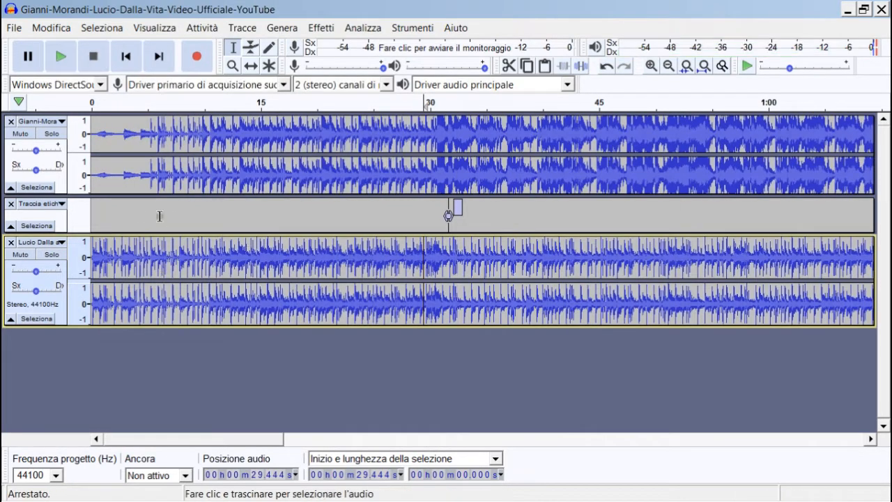
click(54, 256)
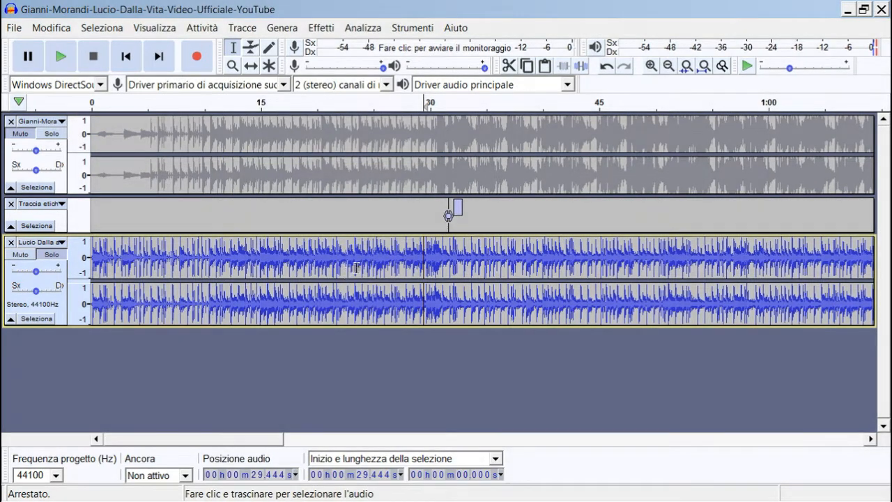
key(space)
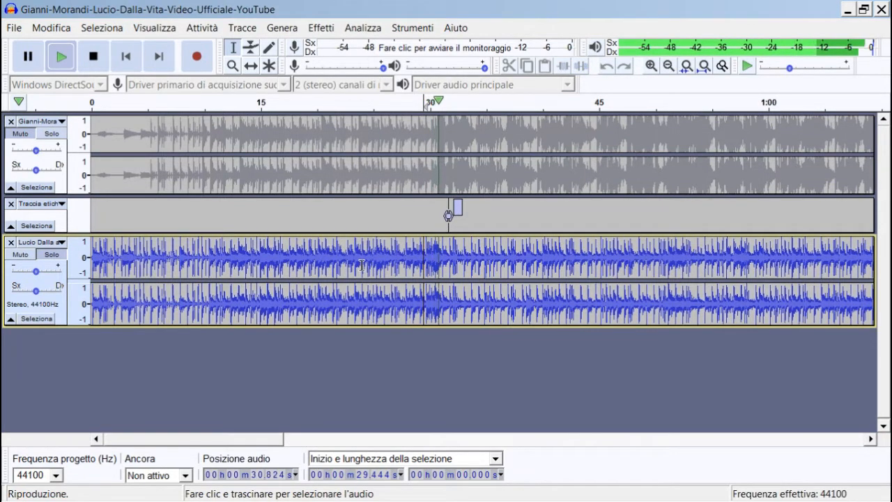
Play the backing track from 24.633 seconds to locate the point where the singing should start.
click(370, 263)
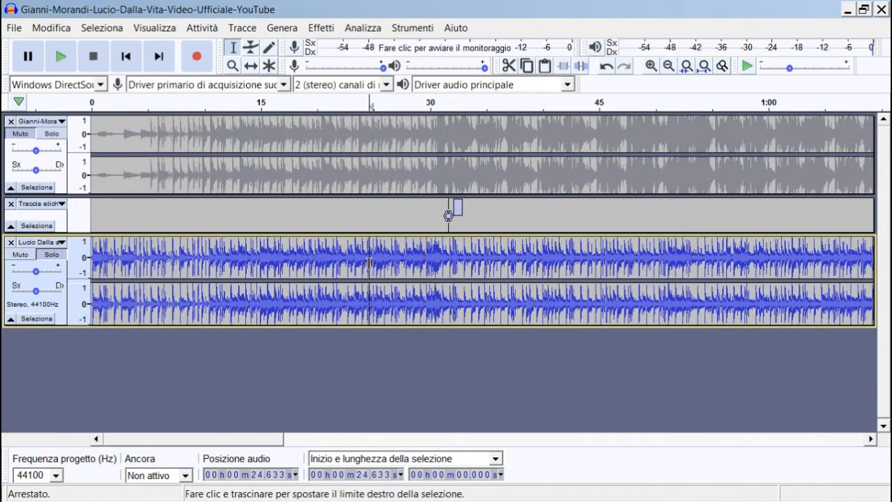
key(ctrl+1)
key(ctrl+1)
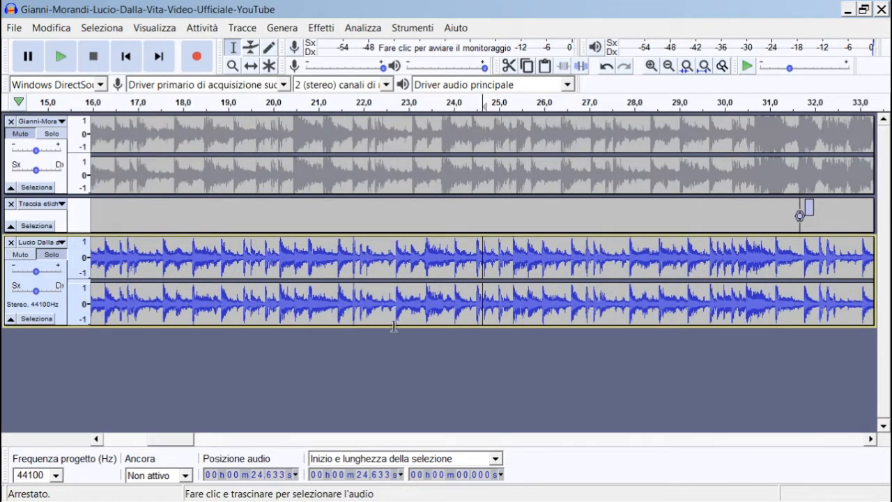
key(space)
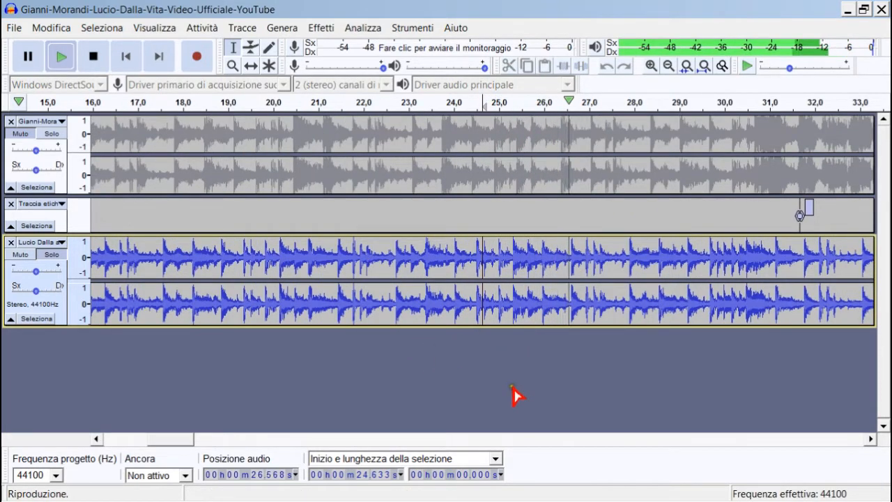
drag(179, 439, 186, 439)
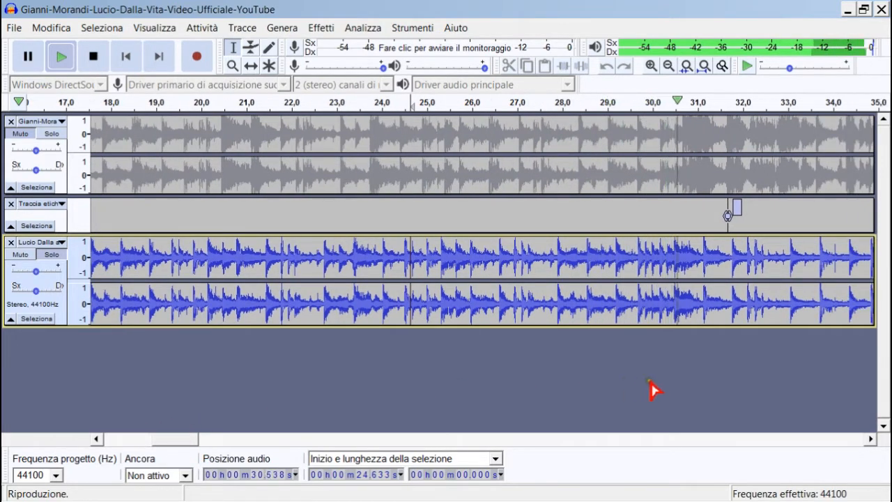
key(space)
Place the cursor at 31.139 seconds in the backing track and play briefly to check the singing's start point.
click(704, 259)
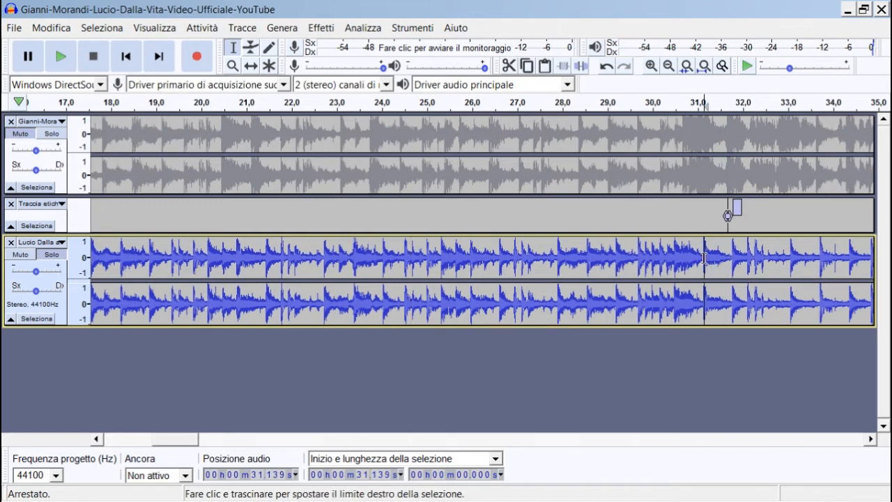
key(ctrl+1)
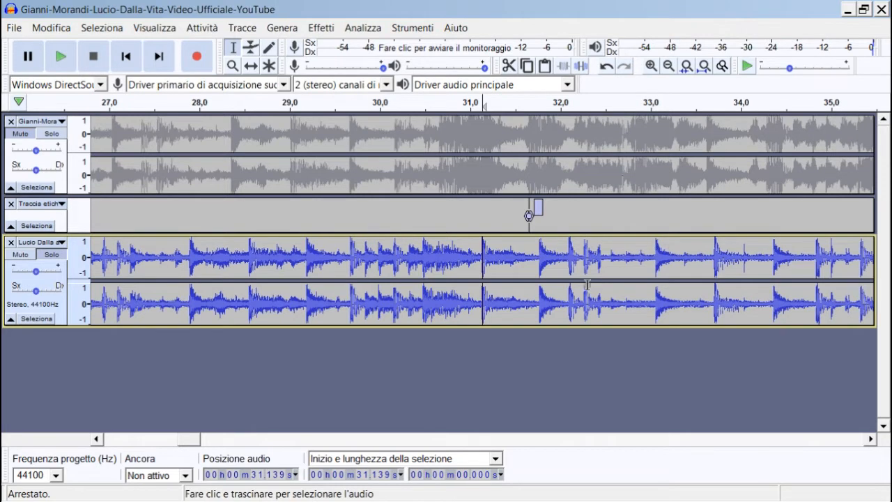
drag(189, 439, 195, 439)
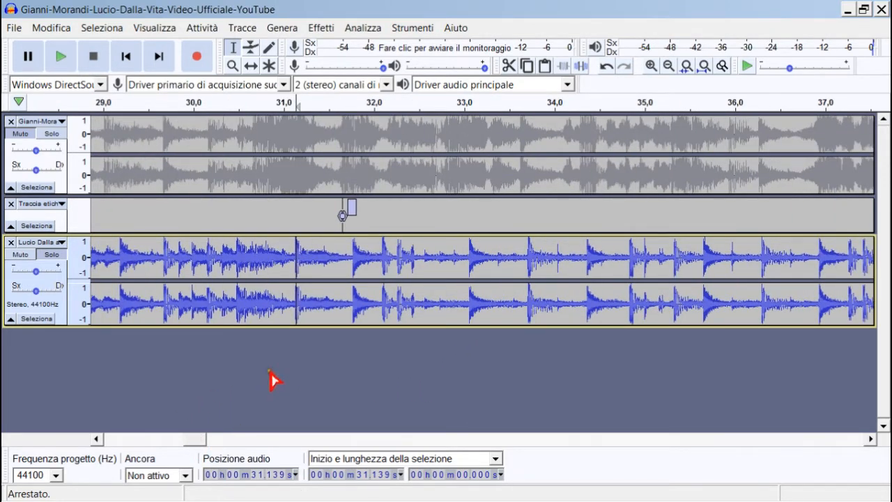
key(space)
key(space)
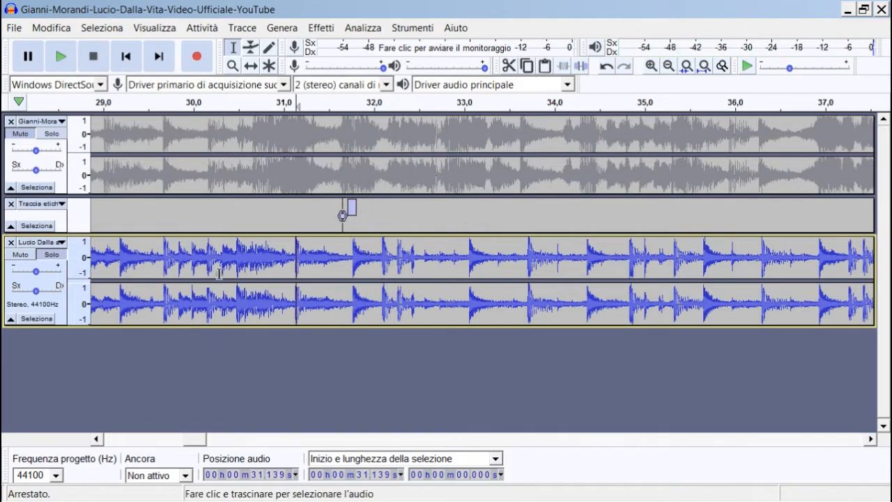
Replay the backing track from 29.429 seconds, place the cursor at 31.132 seconds and add an empty label there.
click(142, 261)
key(space)
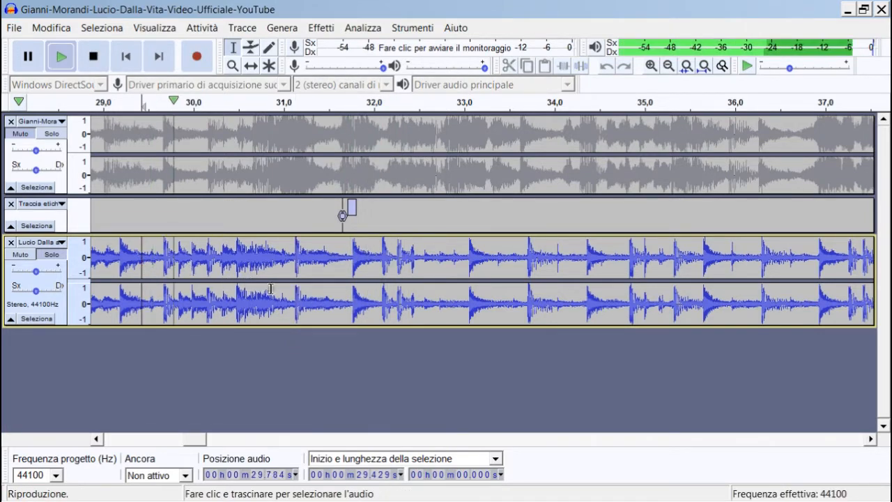
key(space)
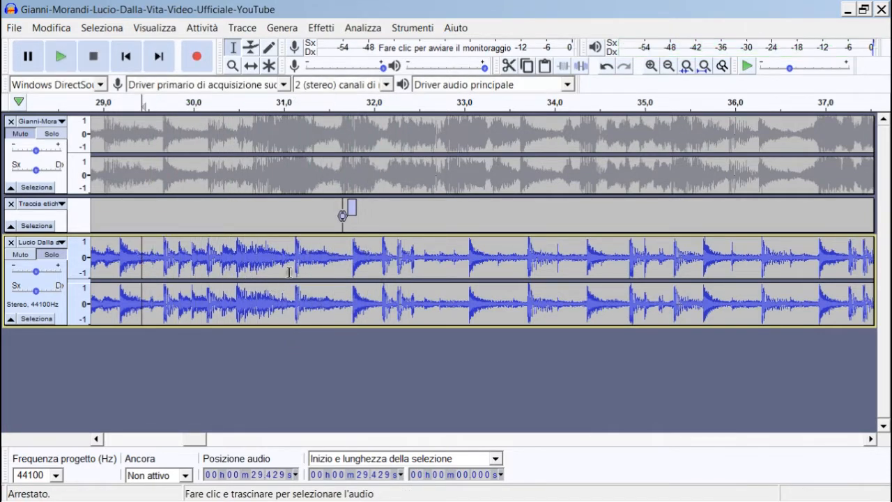
click(295, 260)
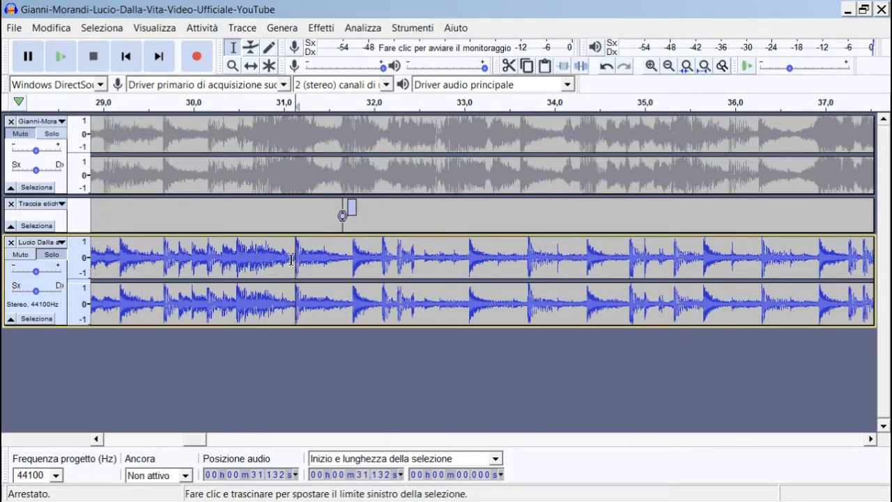
key(ctrl+b)
Play the backing track from 3:16.283, near the original's end label, to listen for the end of the sung section.
drag(191, 439, 651, 401)
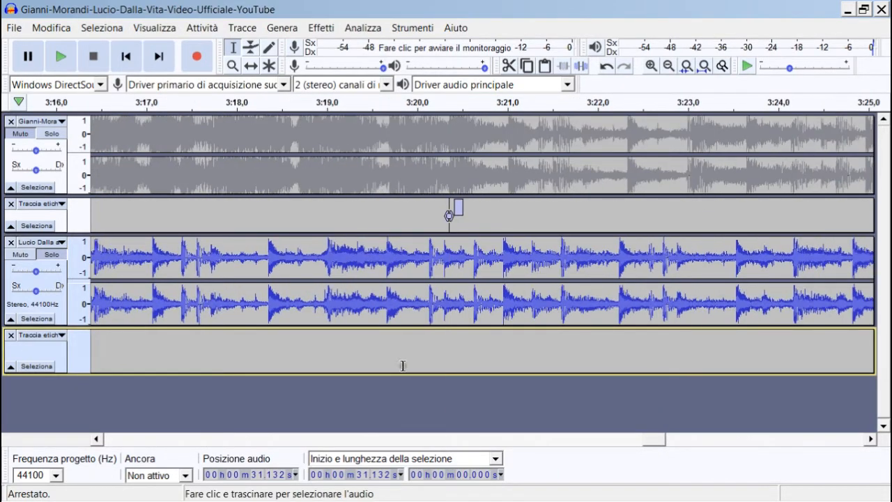
drag(646, 438, 635, 437)
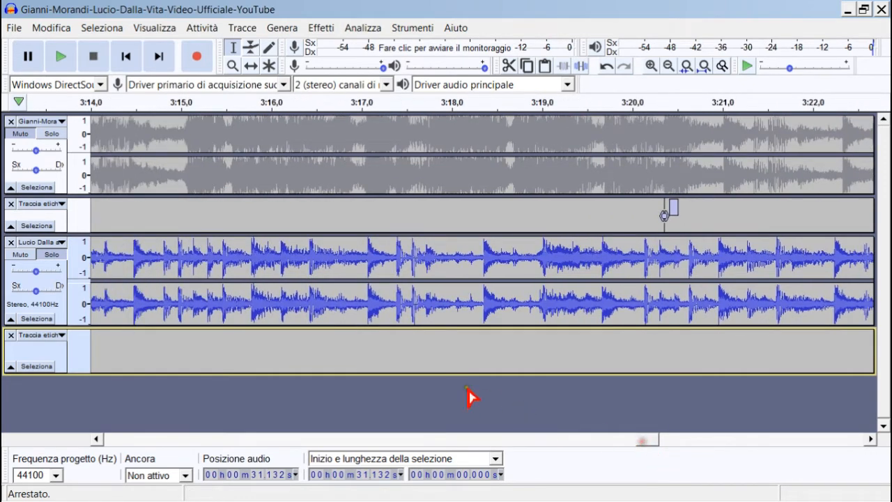
click(298, 304)
key(space)
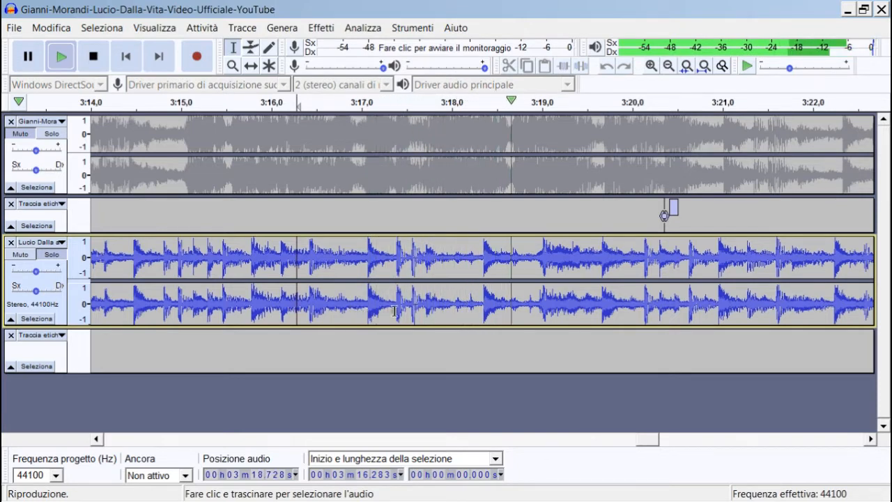
key(space)
Play the backing track from 3:13.016, place the cursor at 3:16.443 and add an empty label there.
drag(645, 440, 634, 441)
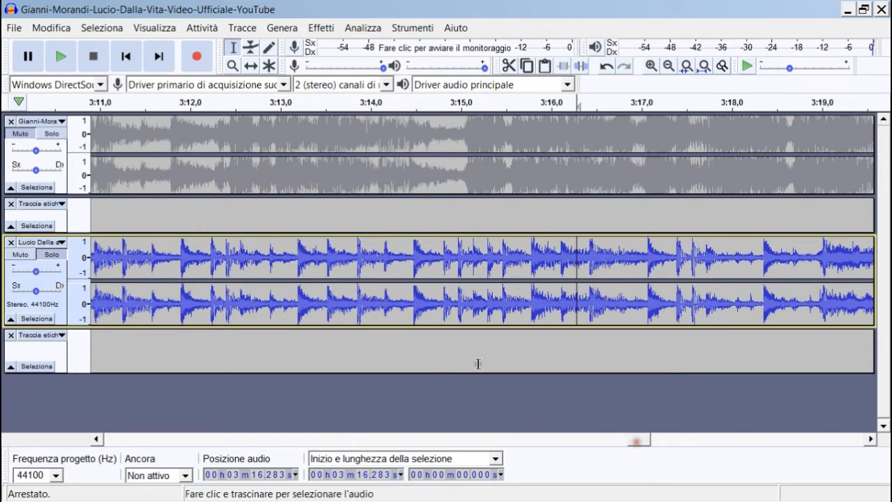
click(281, 263)
key(space)
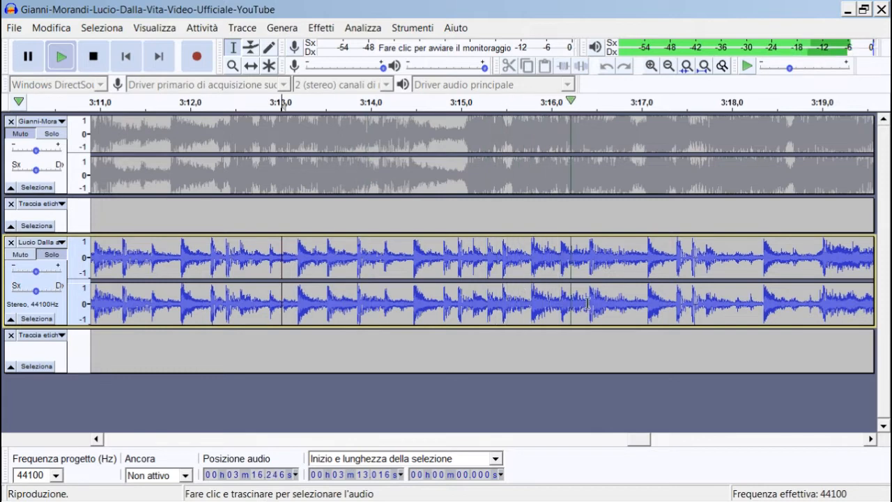
click(590, 262)
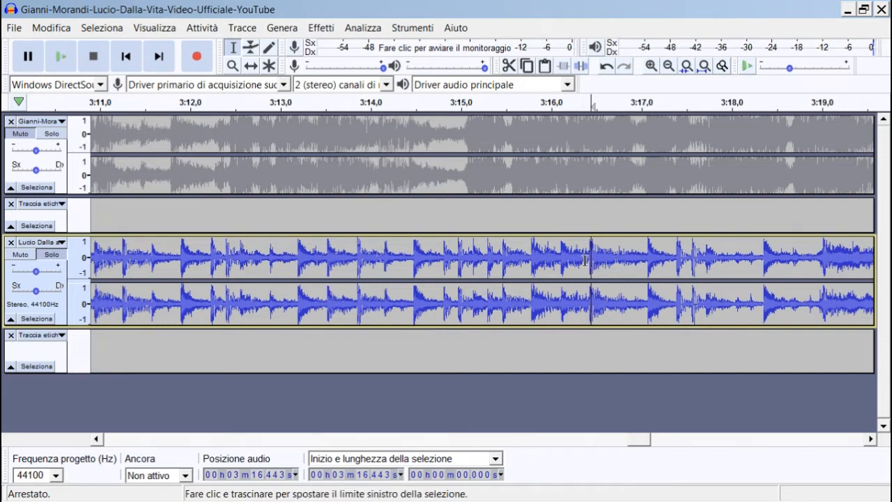
key(ctrl+b)
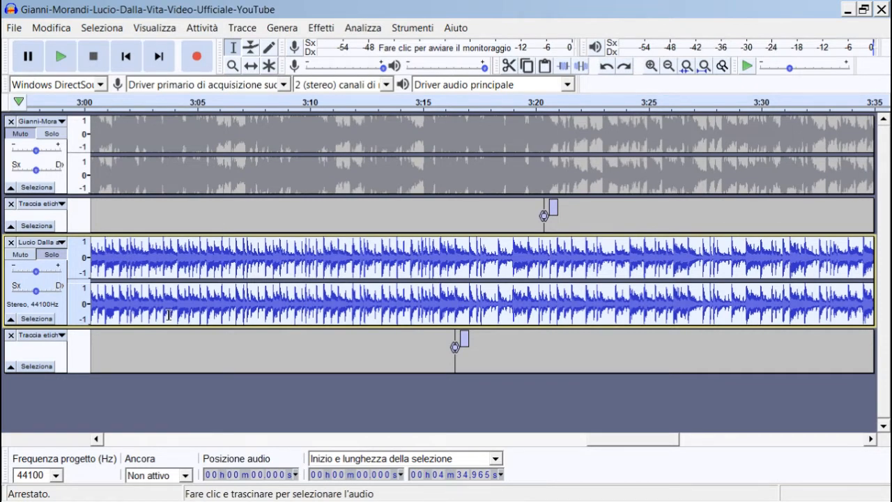
Select the span between the two labels in the backing track's label track, from 31.132 seconds to 3:16.443.
click(415, 399)
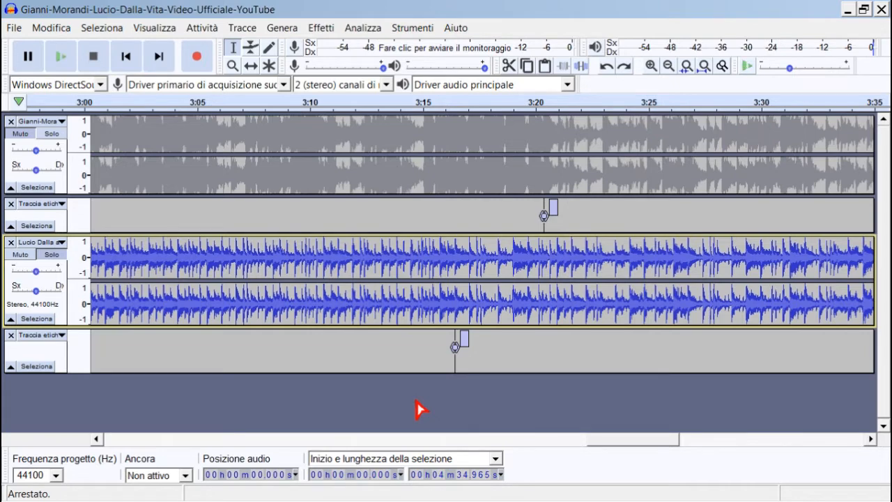
key(ctrl+3)
key(ctrl+3)
key(ctrl+3)
key(ctrl+3)
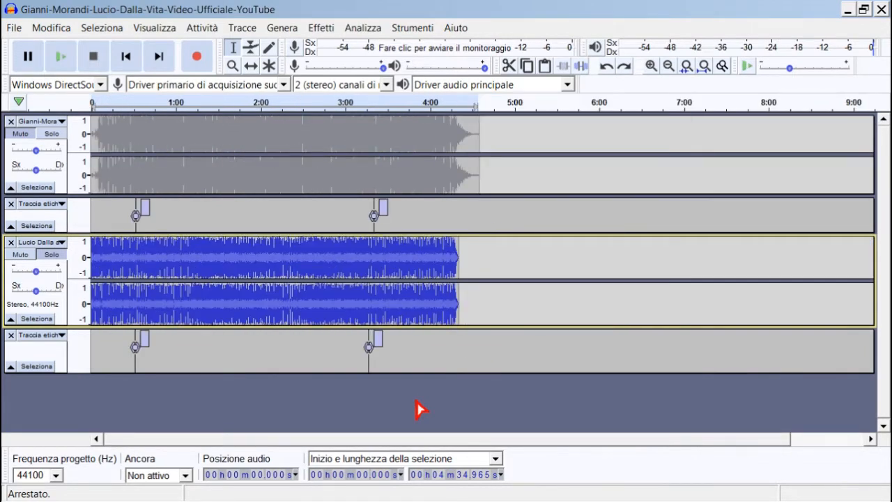
key(ctrl+1)
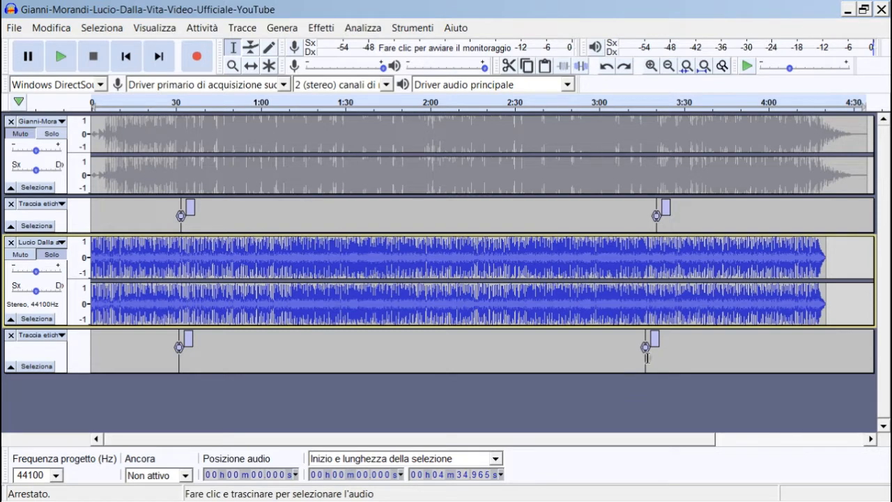
drag(646, 358, 177, 375)
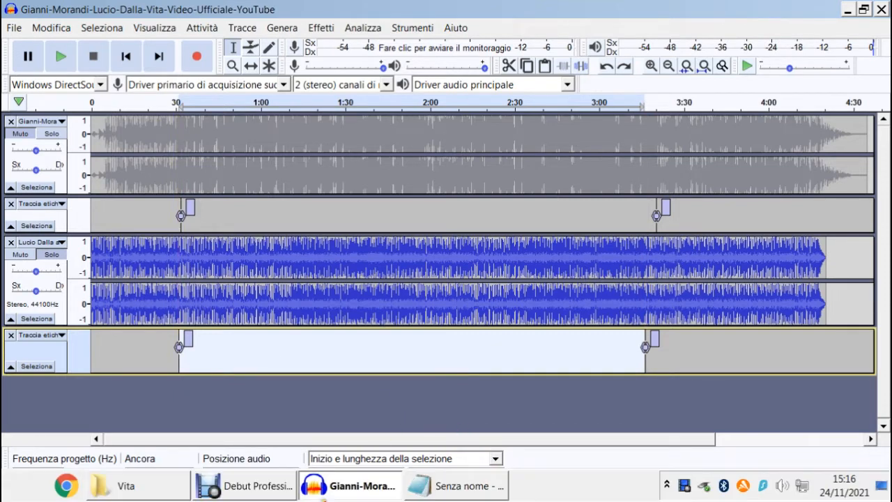
Switch to Notepad (Blocco note), add the backing track's sung-section length "165,3" below "Canto 168,7", and return to Audacity.
click(447, 487)
text(5,3)
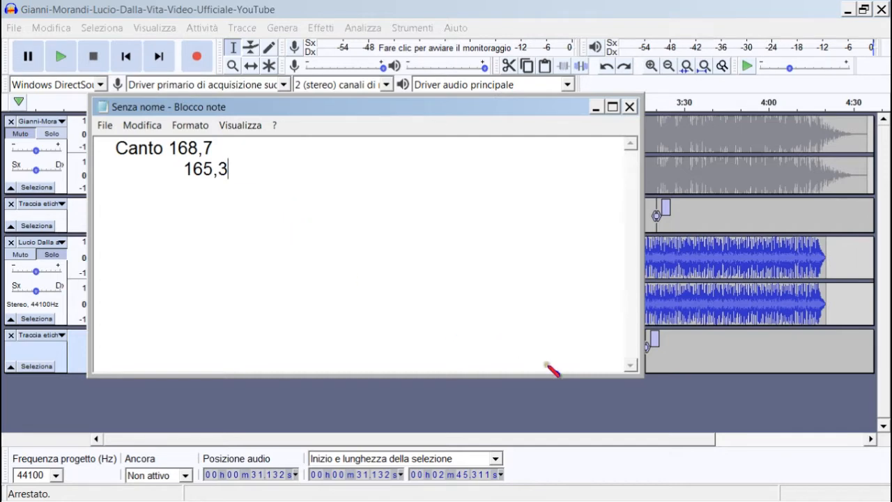
click(518, 17)
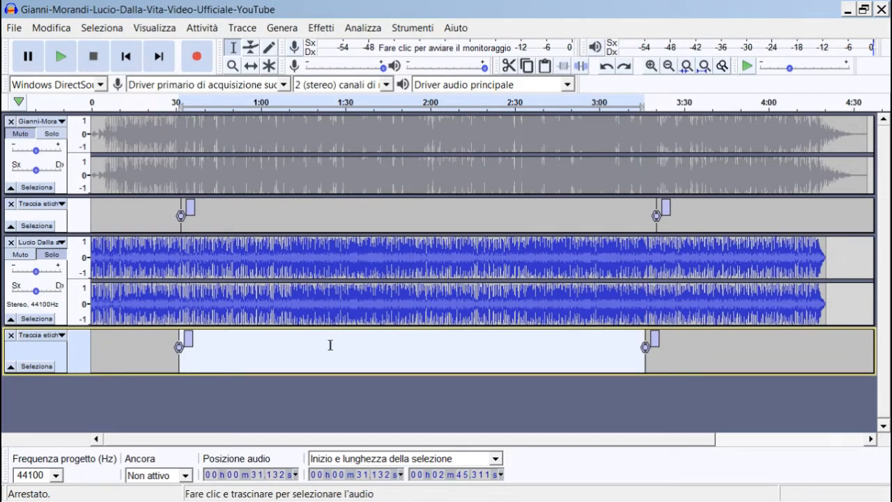
key(ctrl+1)
key(ctrl+1)
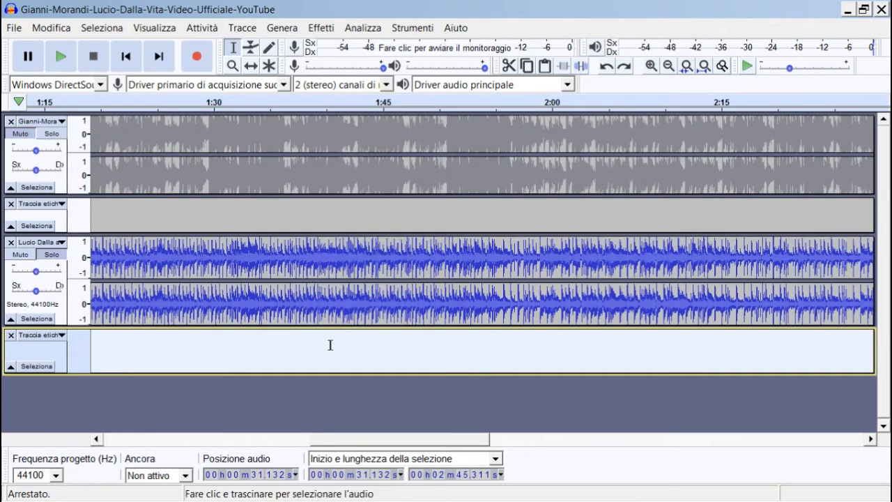
Select the backing track's sung section between its end and start labels, from 3:16.443 back to 31.132 seconds.
drag(422, 438, 599, 456)
click(641, 310)
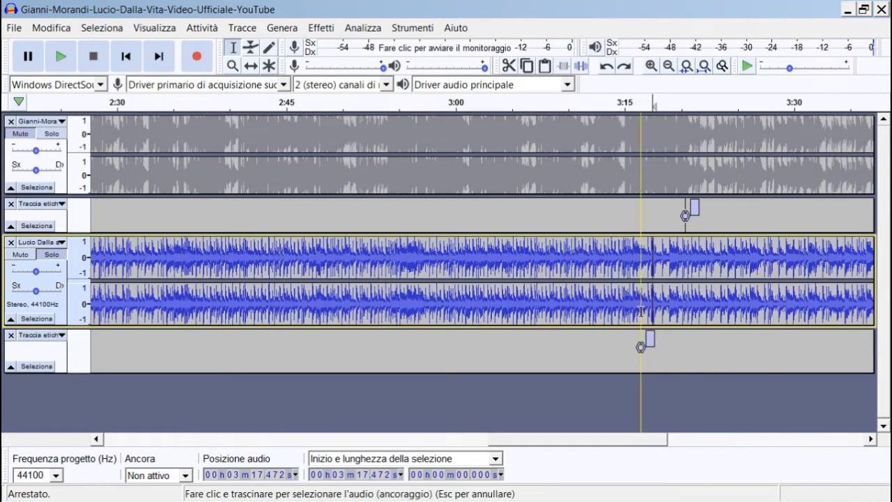
drag(641, 311, 246, 260)
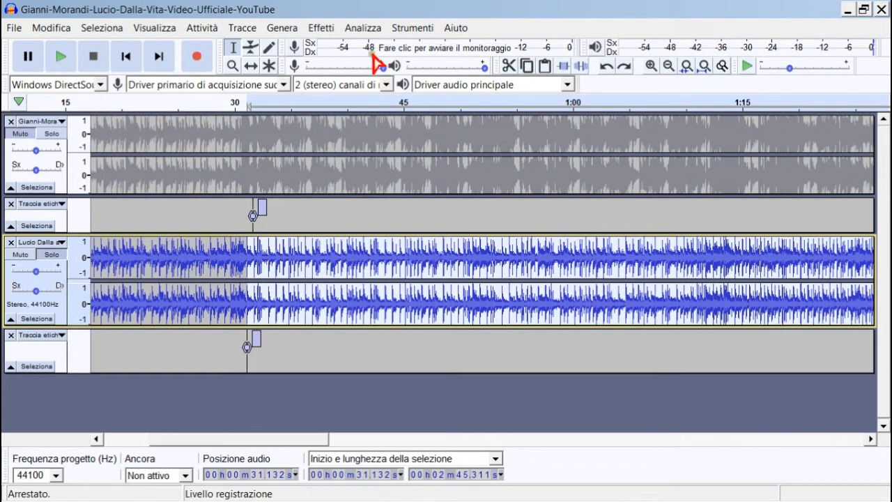
Open Change Tempo for the selected section, look up the original's sung length in the Notepad note, and return to Audacity.
click(322, 34)
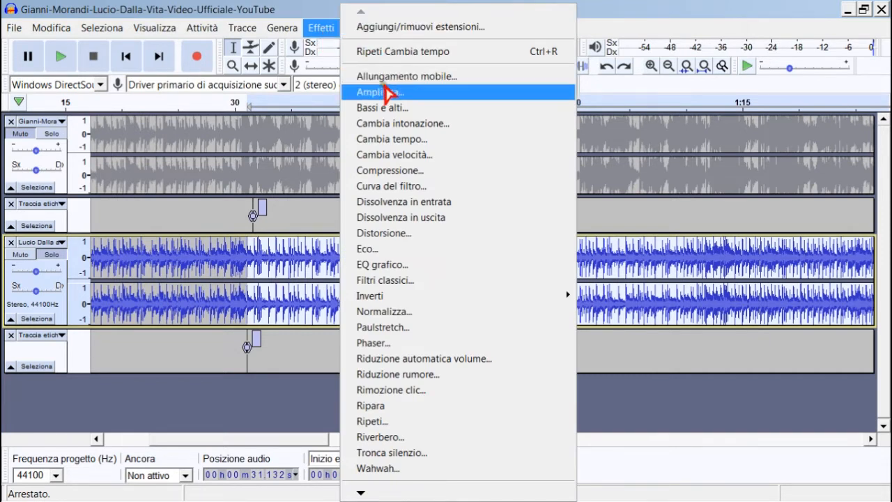
click(374, 146)
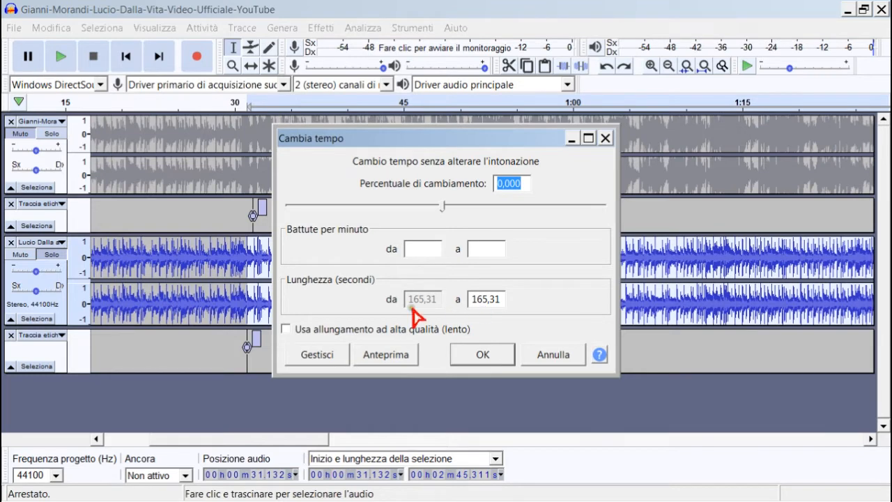
mouse_move(322, 499)
click(453, 486)
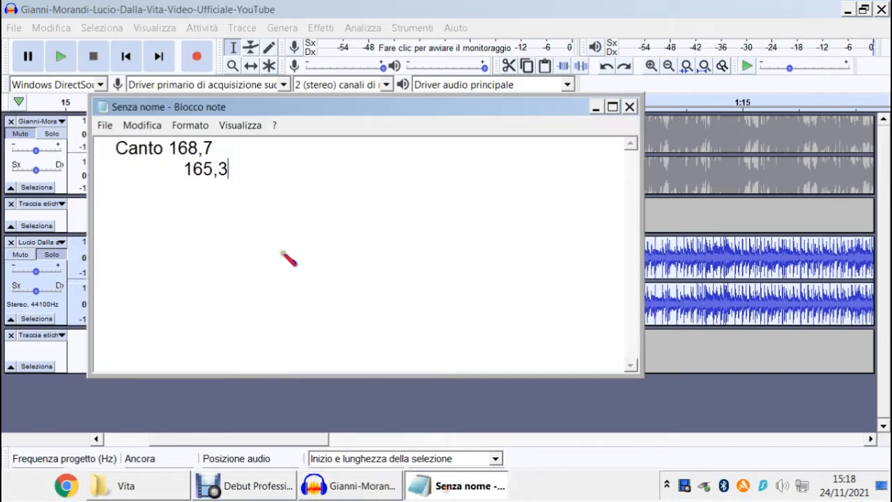
click(169, 146)
drag(170, 146, 214, 143)
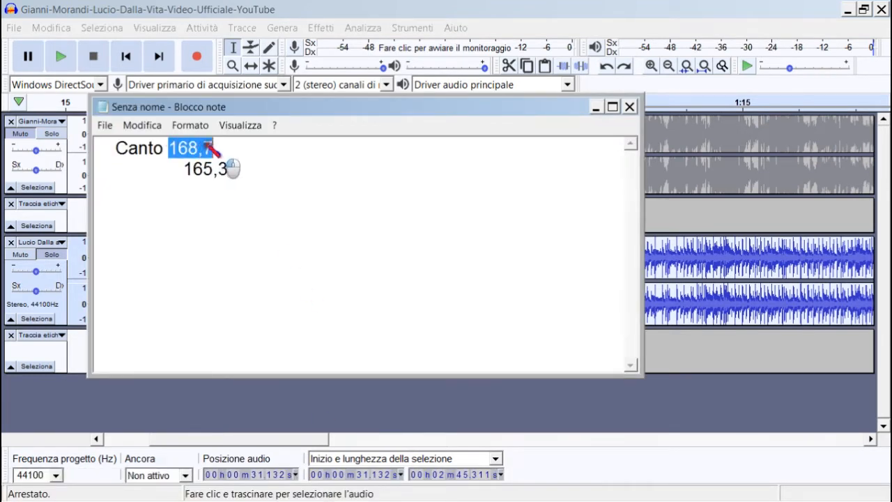
click(486, 410)
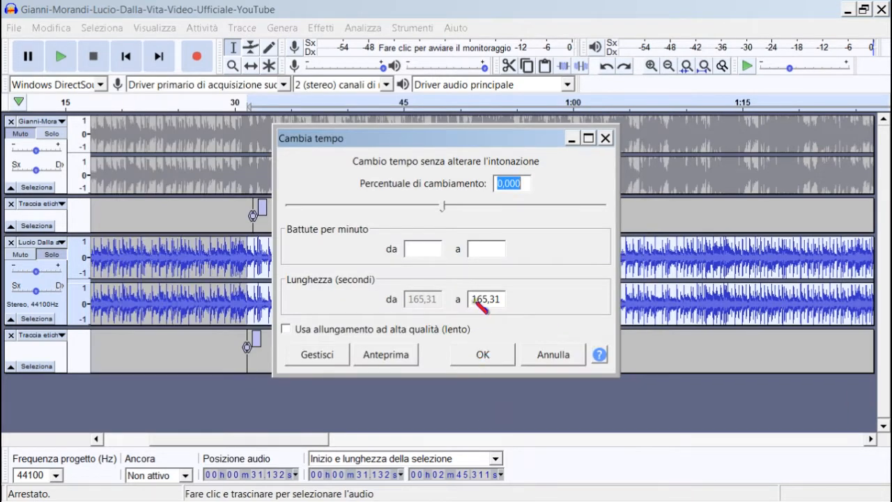
Adjust the tempo change to -2,01 percent to match the target length of 168,70 seconds, and close the dialog without applying it.
text(1)
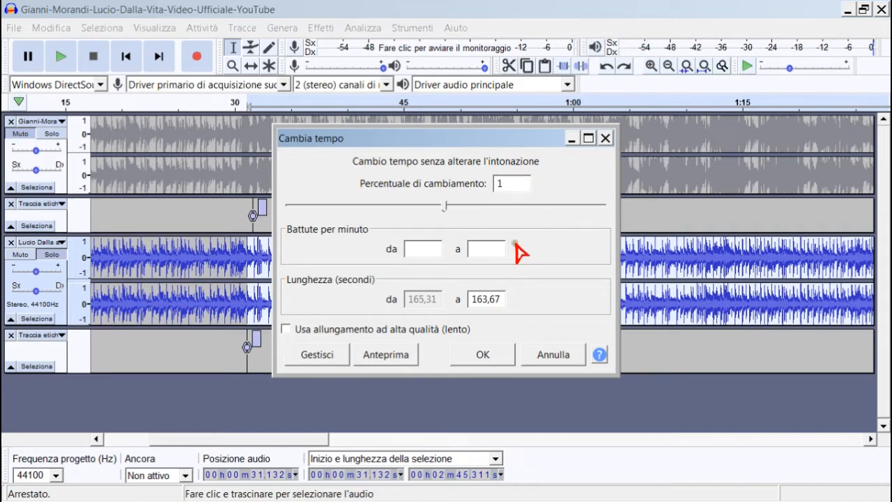
key(BackSpace)
text(-1)
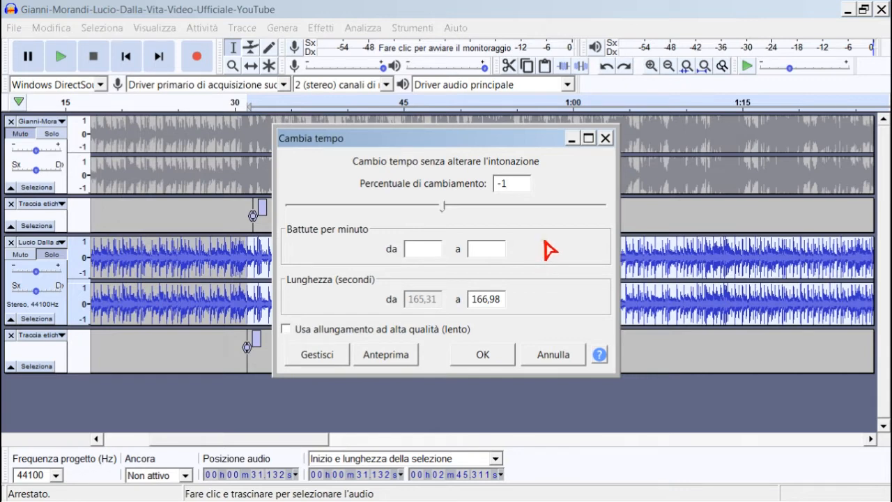
text(,5)
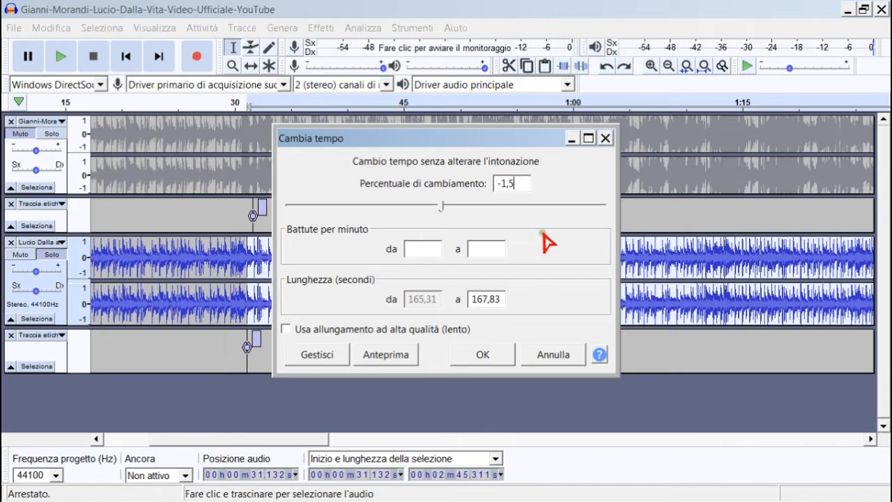
key(BackSpace)
text(9)
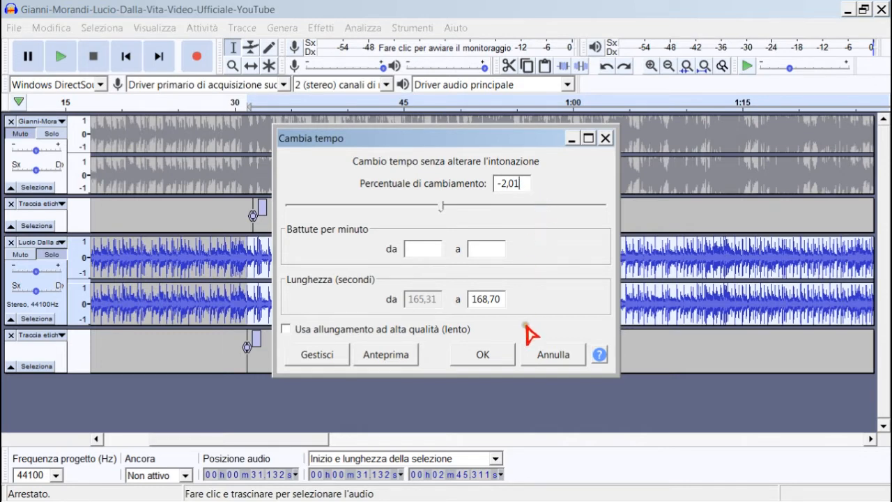
click(552, 356)
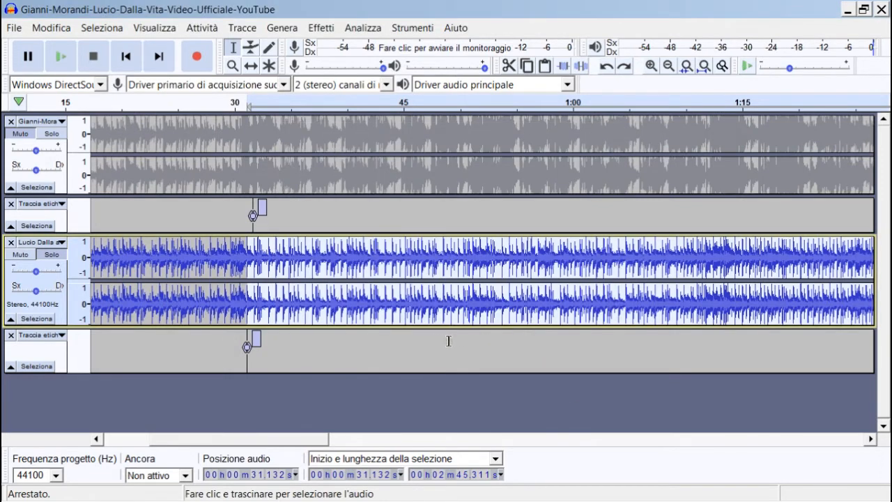
Select the whole backing track and change its tempo by -2,010 percent with high-quality stretching enabled.
key(ctrl+f)
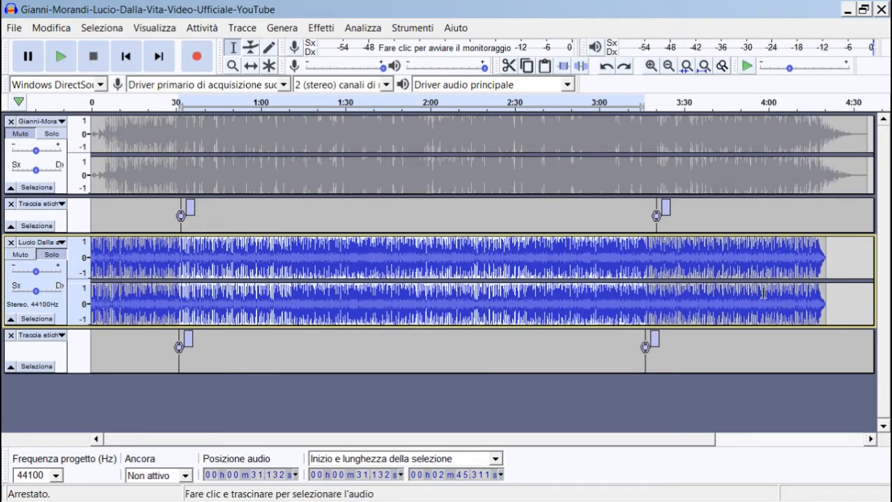
drag(867, 258, 66, 285)
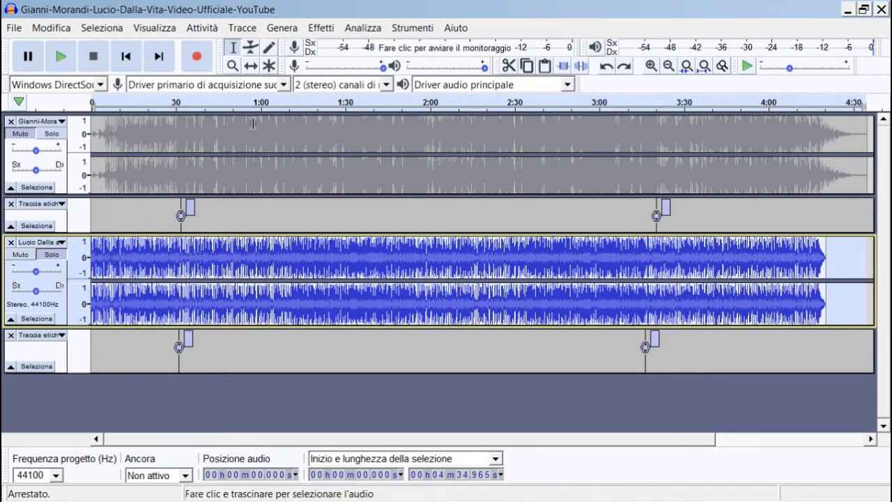
click(321, 28)
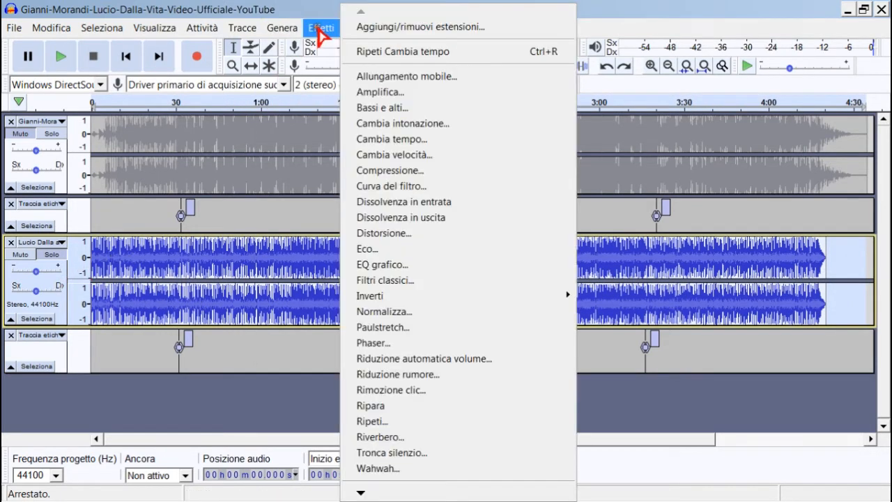
click(389, 139)
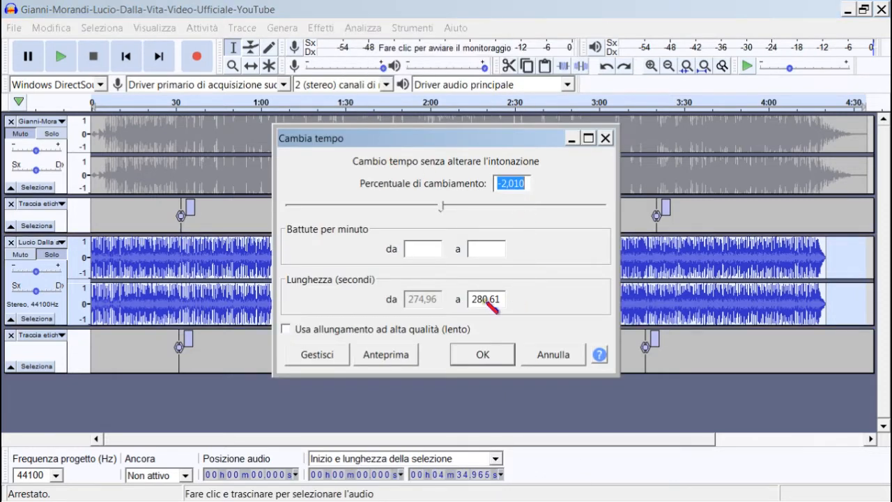
click(285, 329)
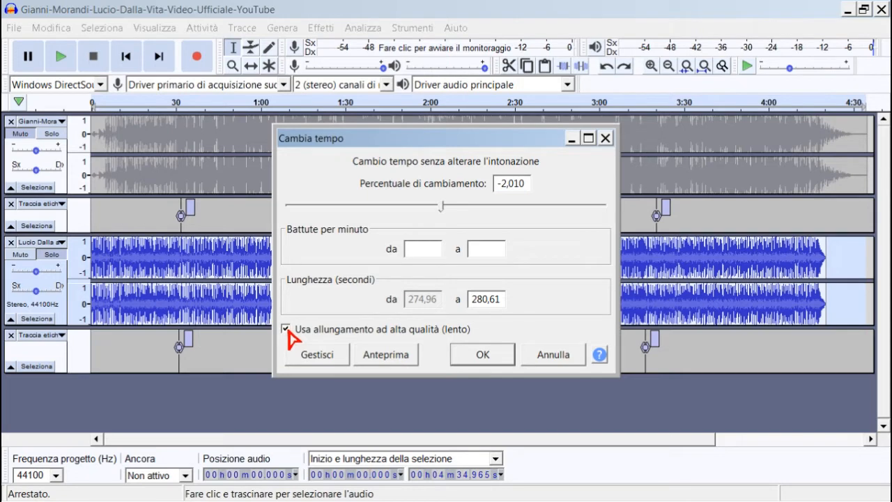
click(484, 358)
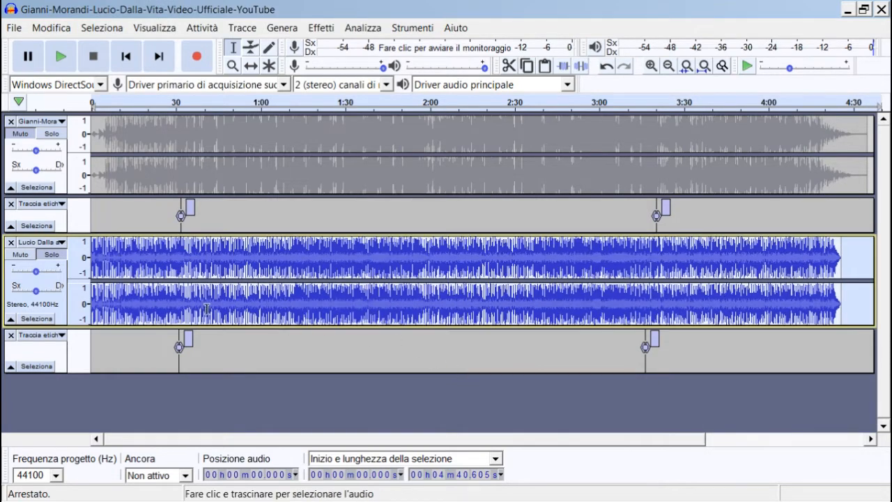
Play the slowed backing track from 27.444 seconds and set the cursor at 31.849 seconds, near the start of the sung section.
click(175, 277)
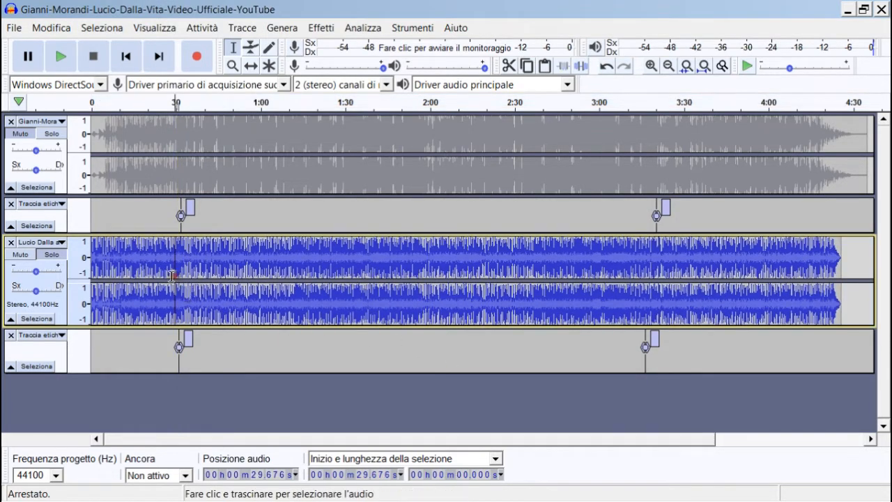
key(ctrl+1)
key(ctrl+1)
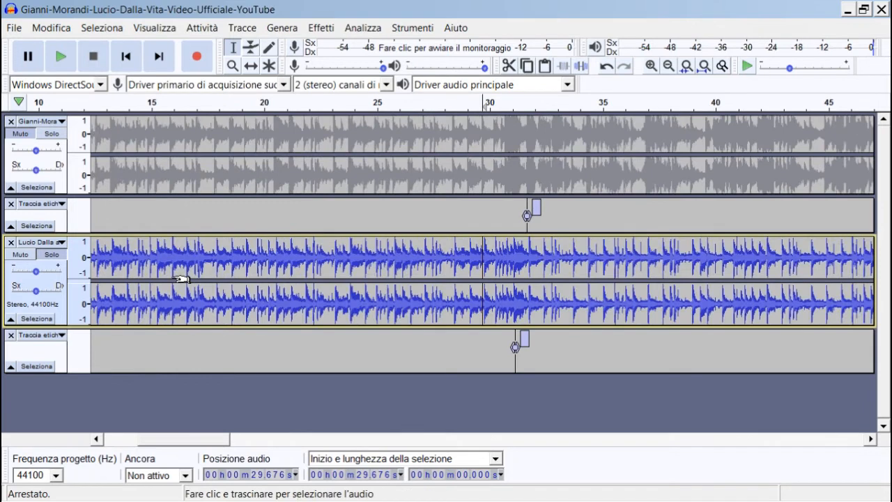
click(432, 284)
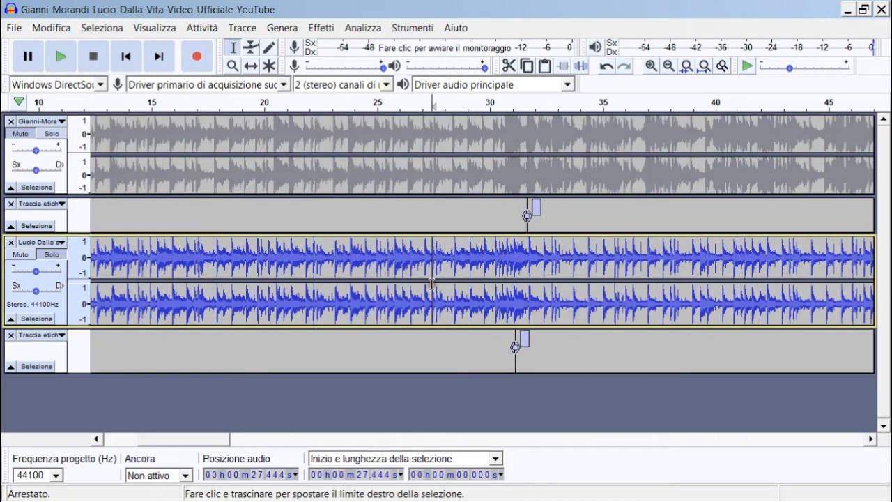
key(space)
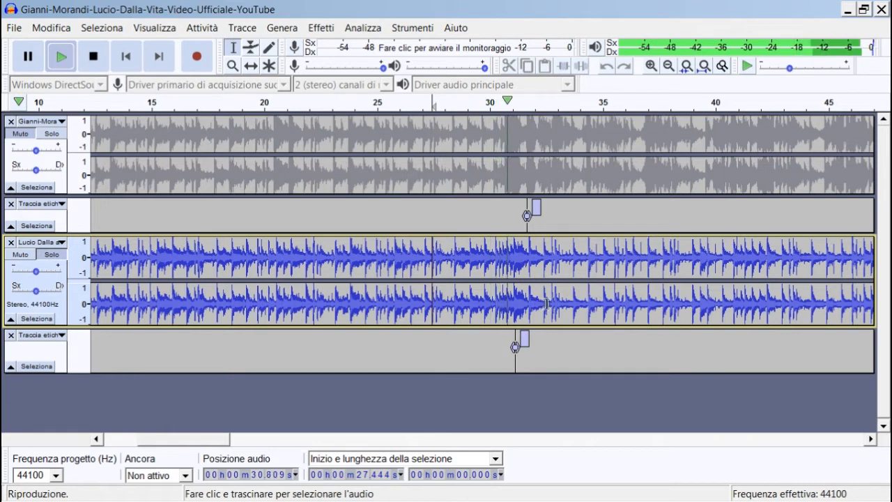
key(x)
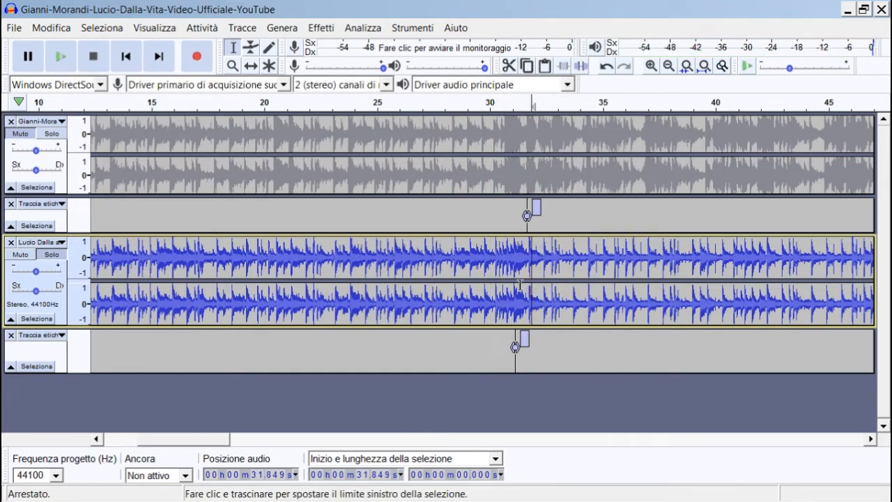
Replay the backing track from 31.849 and 30.408 seconds, and move its start label to the beat at about 31.76 seconds.
key(ctrl+1)
key(ctrl+1)
key(ctrl+1)
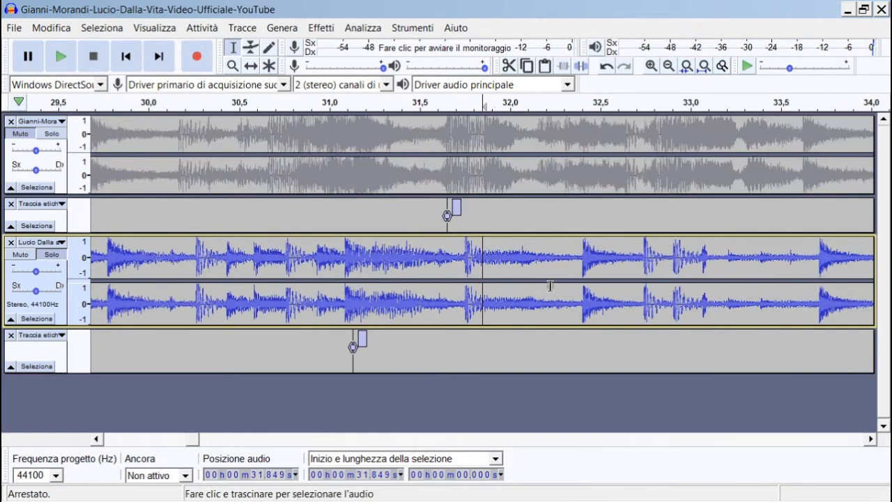
key(space)
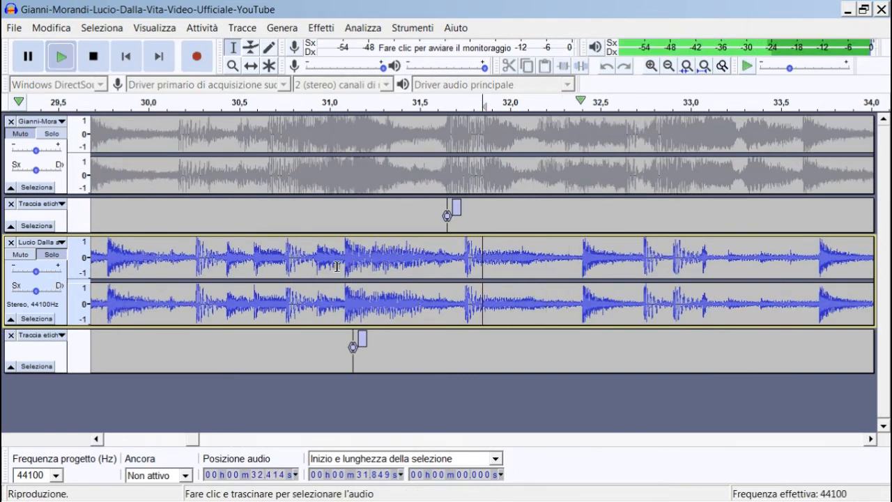
key(space)
click(222, 258)
key(space)
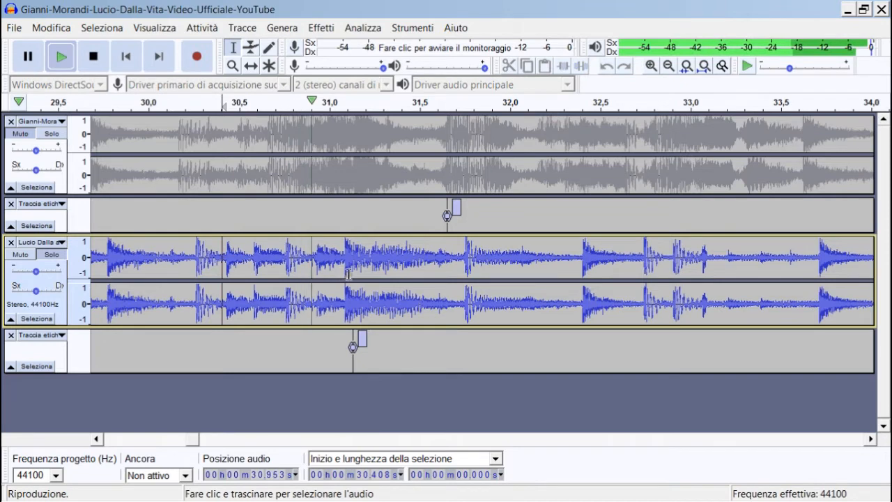
key(space)
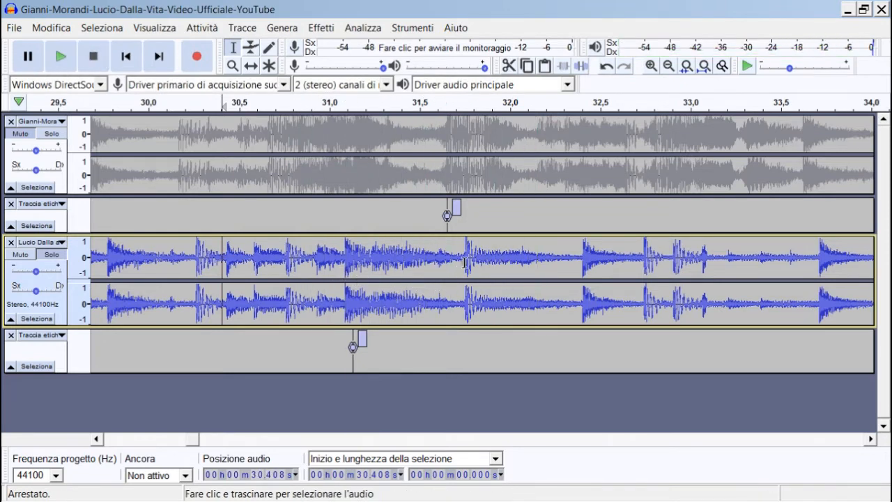
drag(353, 347, 465, 347)
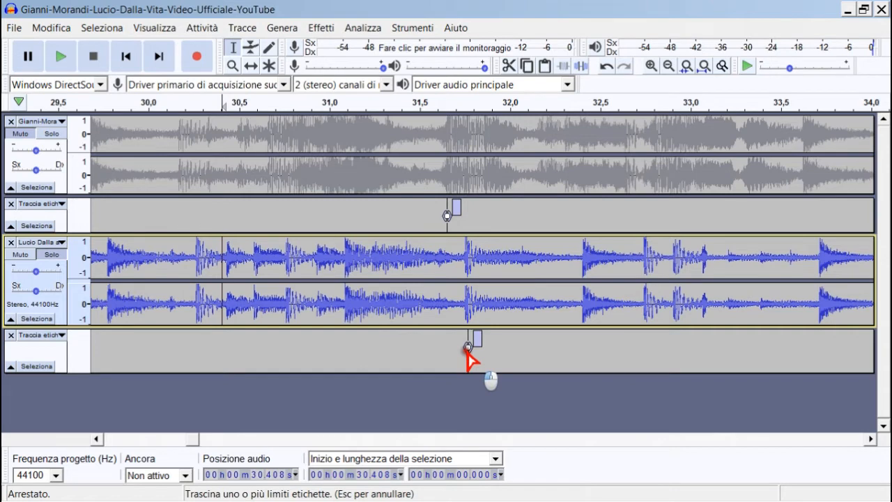
drag(466, 354, 466, 354)
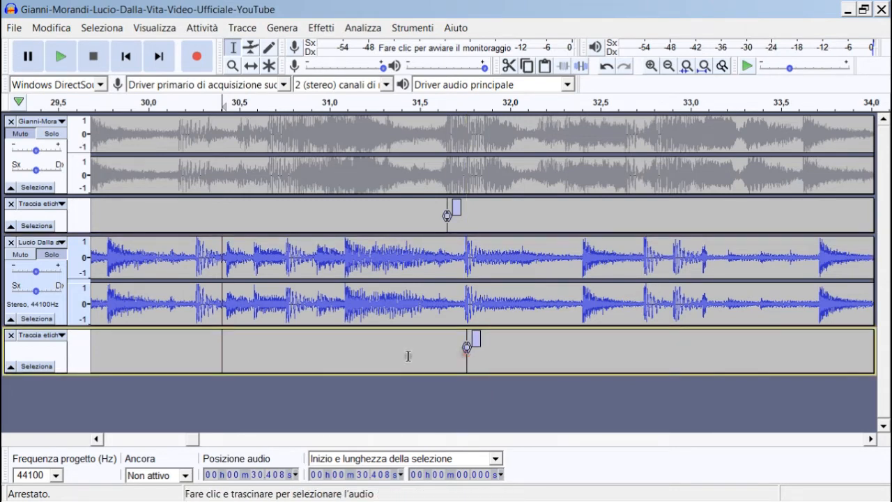
Play the slowed backing track from 3:15.994 to check the audio around its end label.
key(ctrl+3)
key(ctrl+3)
key(ctrl+3)
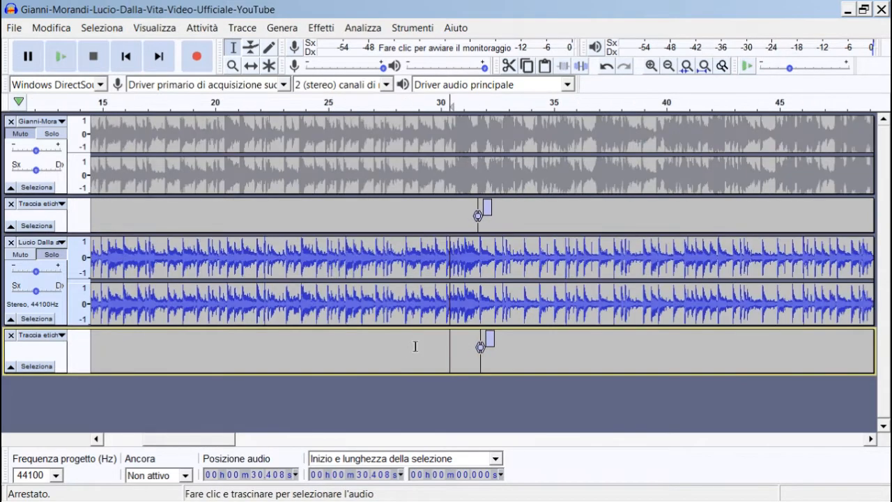
drag(235, 439, 669, 422)
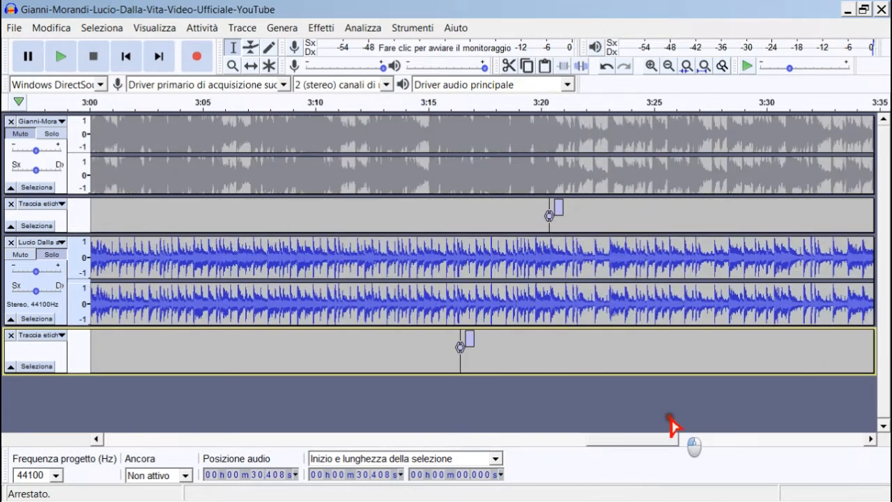
click(453, 266)
key(space)
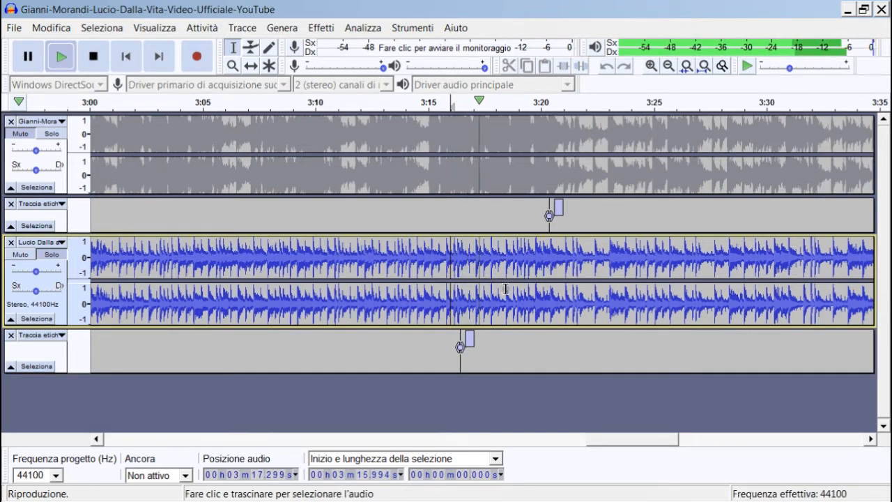
key(space)
Play the backing track from 3:19.754 and move its end label to the beat at about 3:20.45.
click(551, 289)
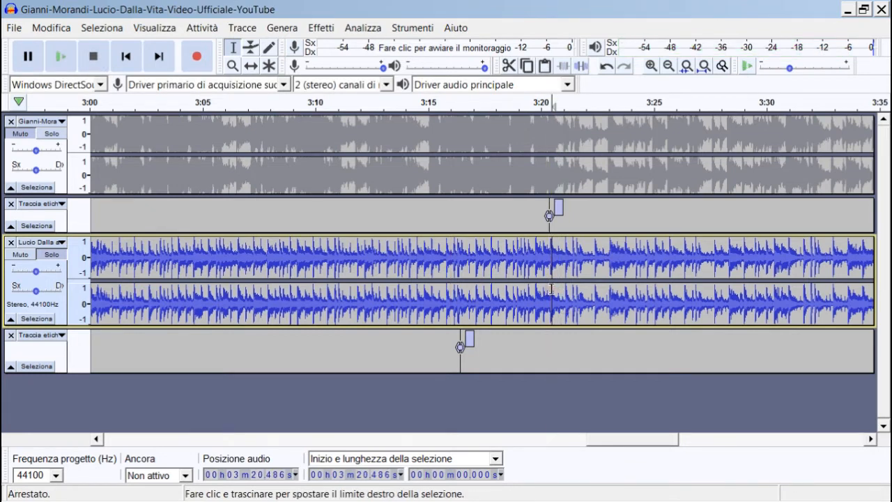
key(ctrl+1)
key(ctrl+1)
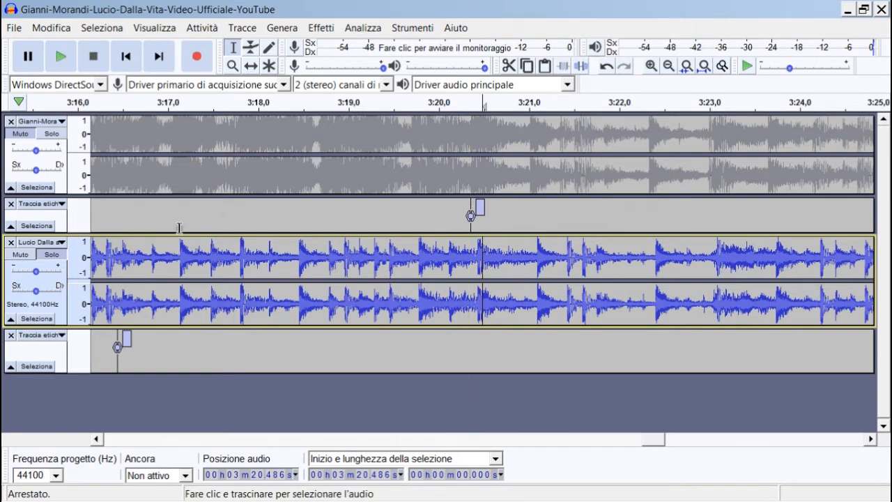
click(416, 268)
key(space)
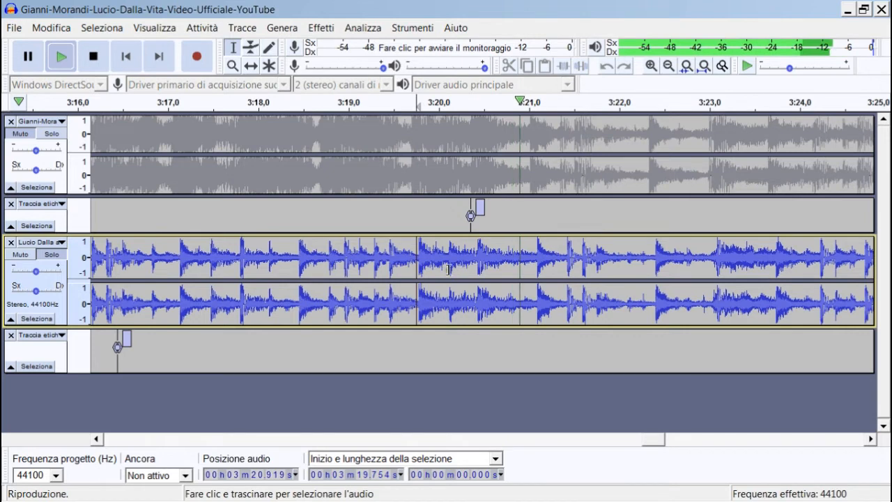
key(space)
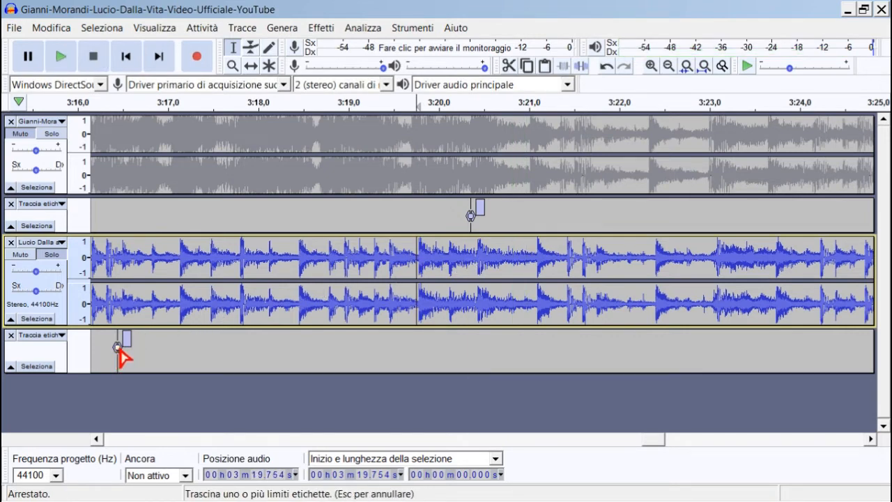
drag(118, 351, 480, 352)
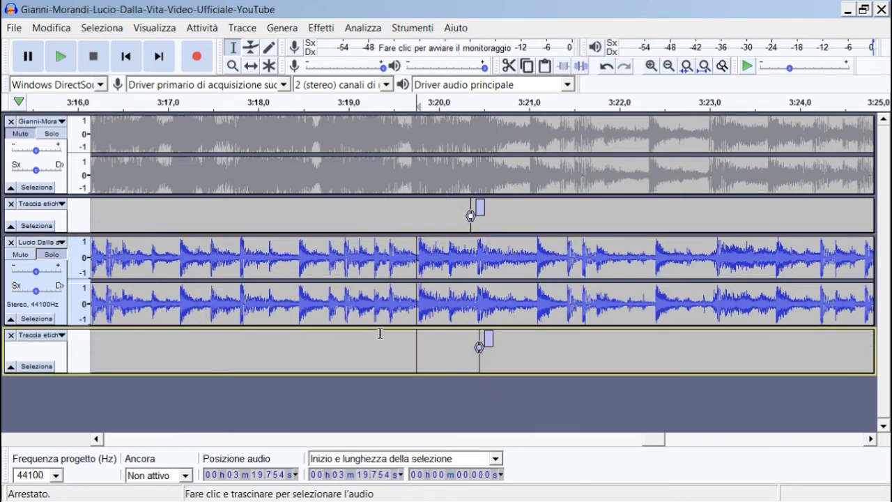
Select the span between the backing track's end and start labels and compare its length with the "Canto" figure noted in Blocco note.
key(ctrl+3)
key(ctrl+3)
key(ctrl+3)
key(ctrl+3)
drag(479, 367, 270, 344)
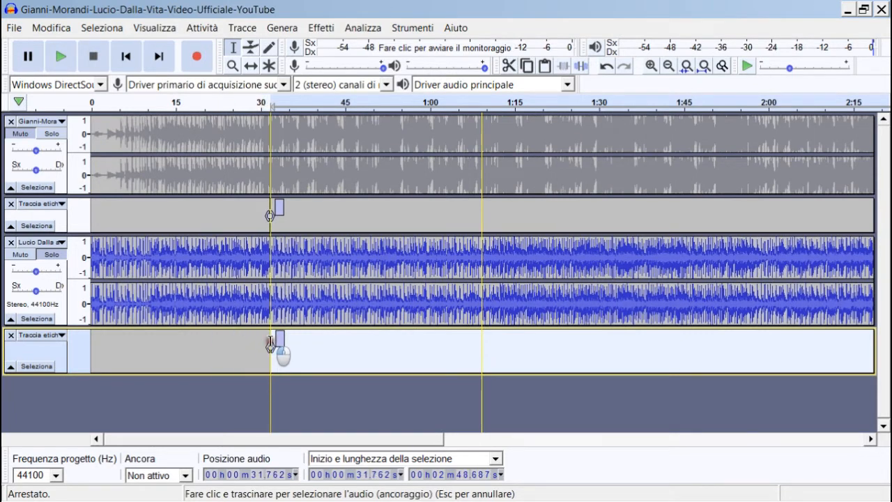
drag(270, 344, 270, 345)
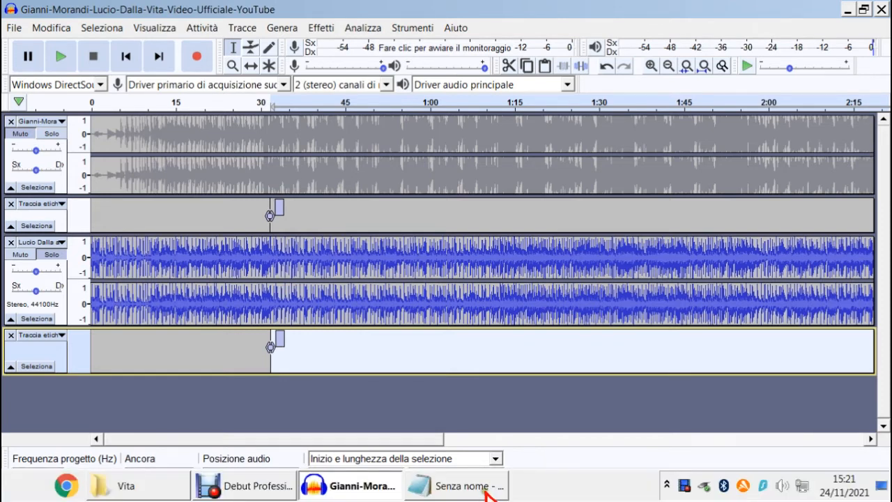
click(486, 491)
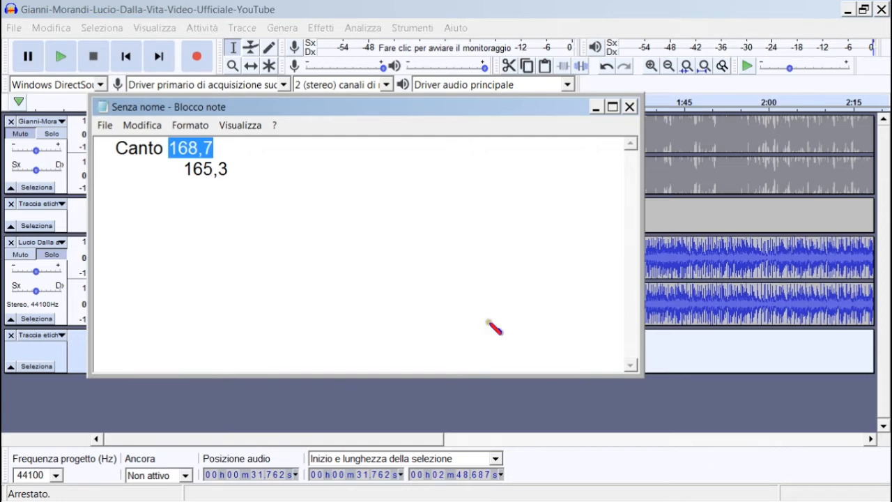
click(496, 408)
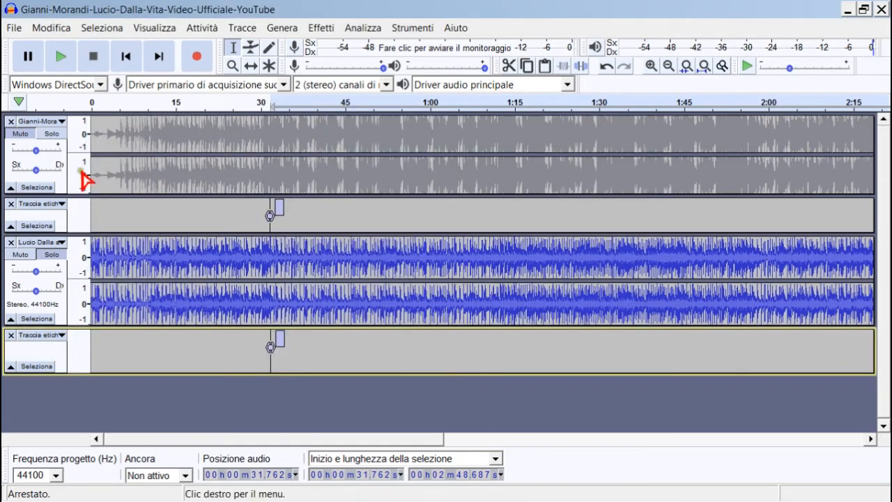
Remove the original song track and both label tracks, keeping only the slowed backing track.
click(10, 121)
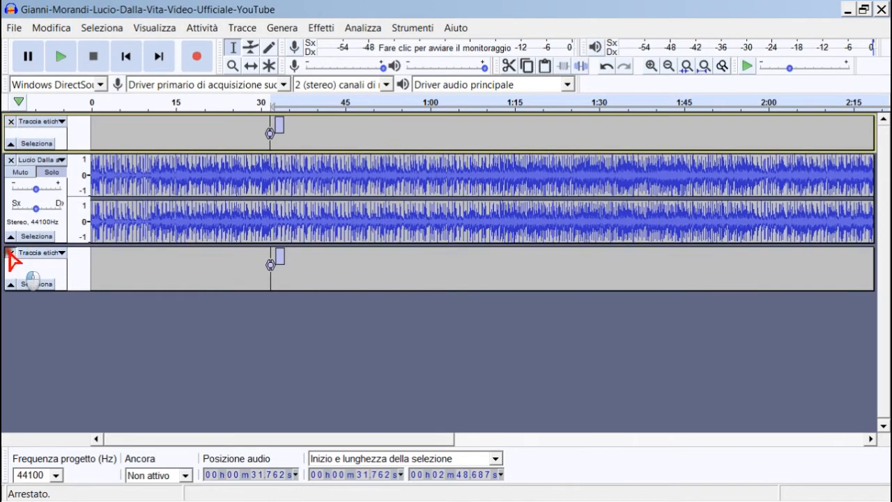
click(10, 253)
click(10, 122)
Export the slowed backing track as an MP3 file named "Vita Base" in the Vita folder, accepting the existing metadata tags.
click(25, 34)
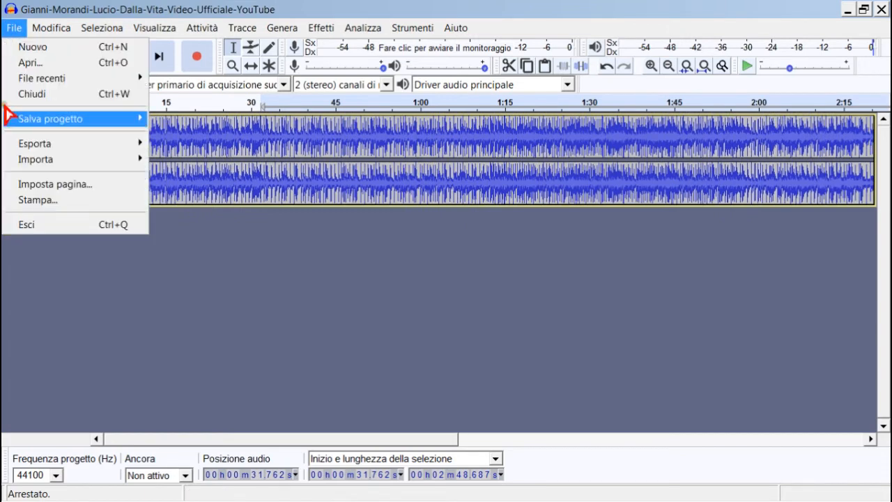
mouse_move(111, 149)
click(170, 148)
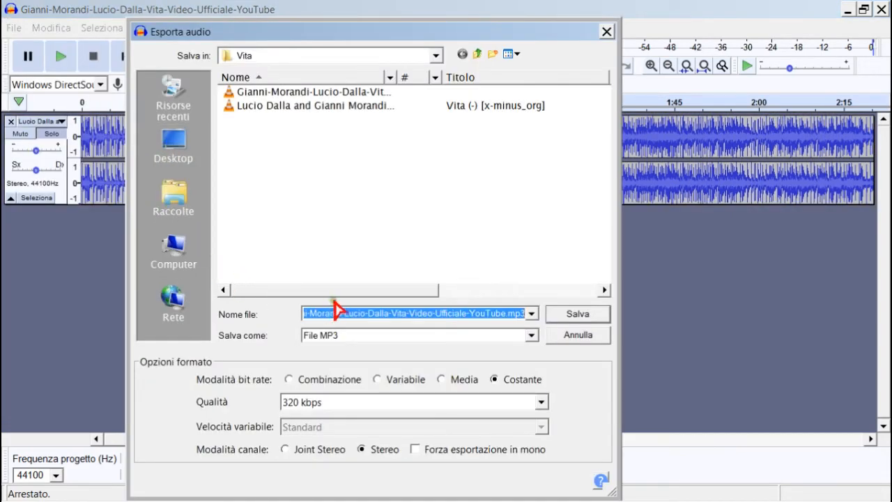
text(Vita Base)
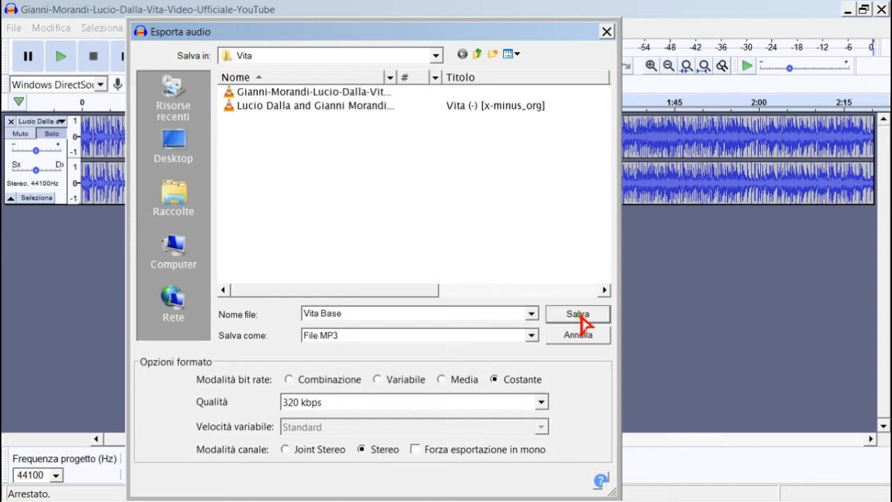
click(577, 315)
click(530, 387)
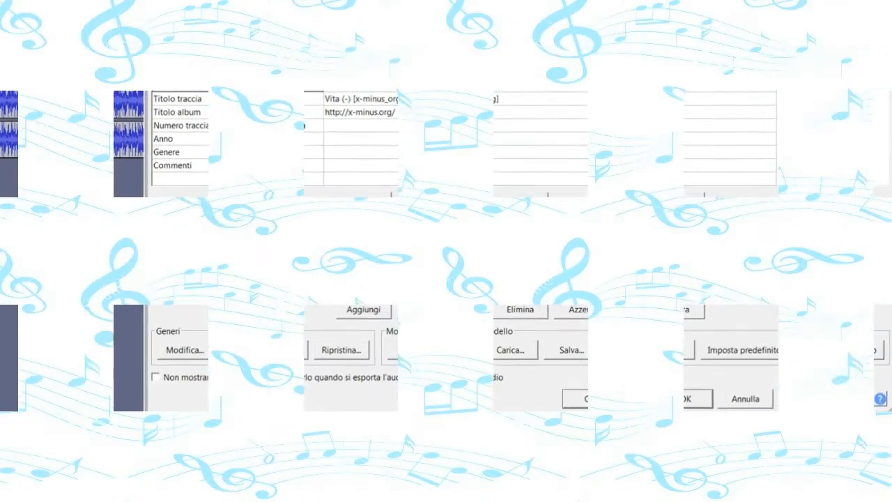